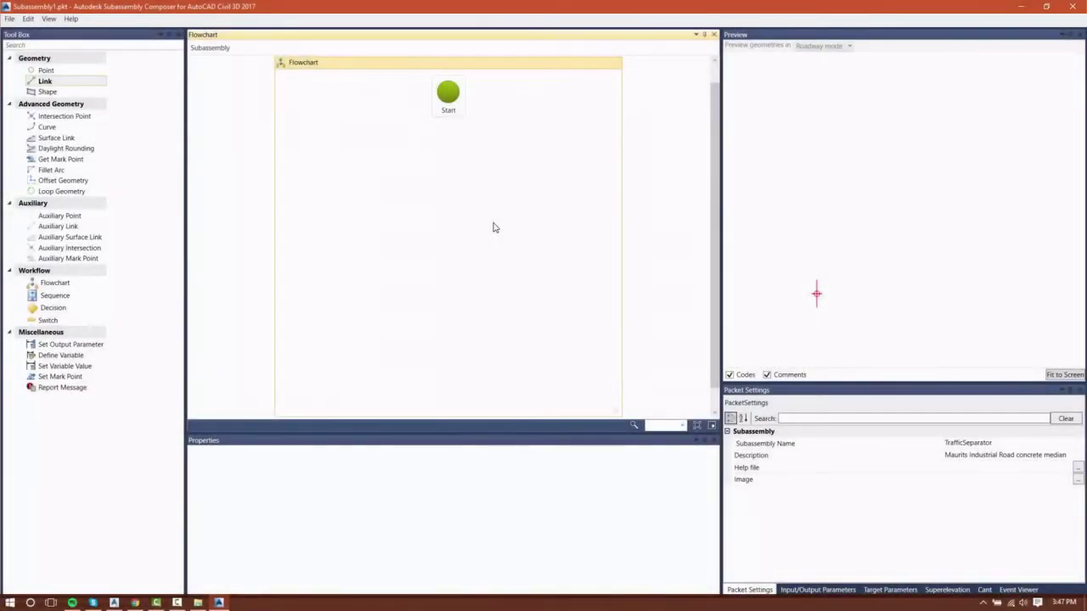
- Place point P1 beneath Start and linked point P2&L1 below it in the flowchart
{"action": "left_click", "coordinate": [46, 70]}
{"action": "left_click_drag", "start_coordinate": [60, 91], "coordinate": [458, 136]}
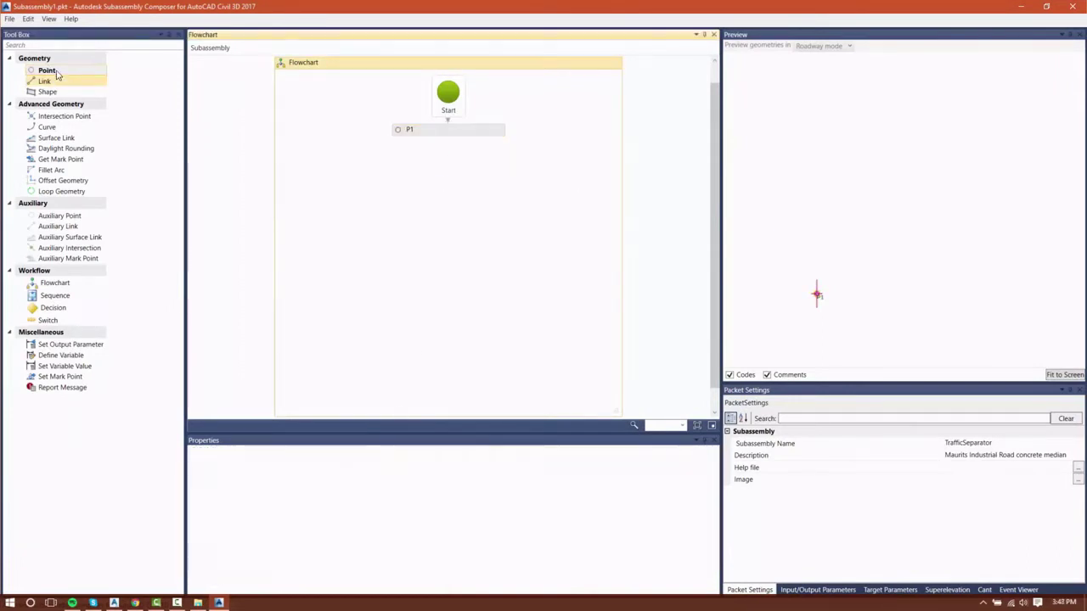
{"action": "left_click_drag", "start_coordinate": [56, 74], "coordinate": [566, 215]}
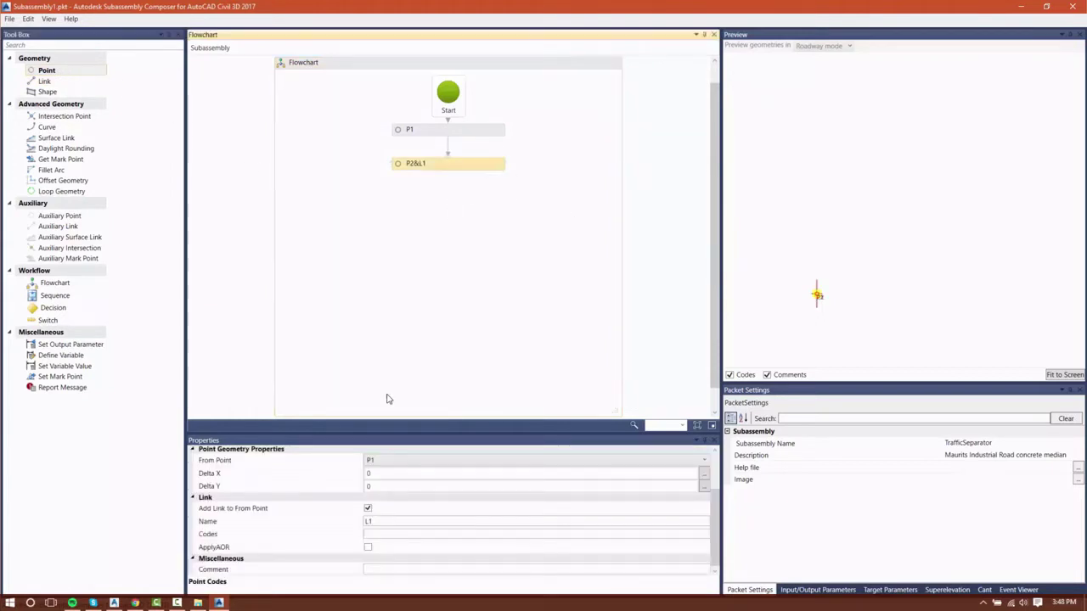
{"action": "left_click", "coordinate": [382, 479]}
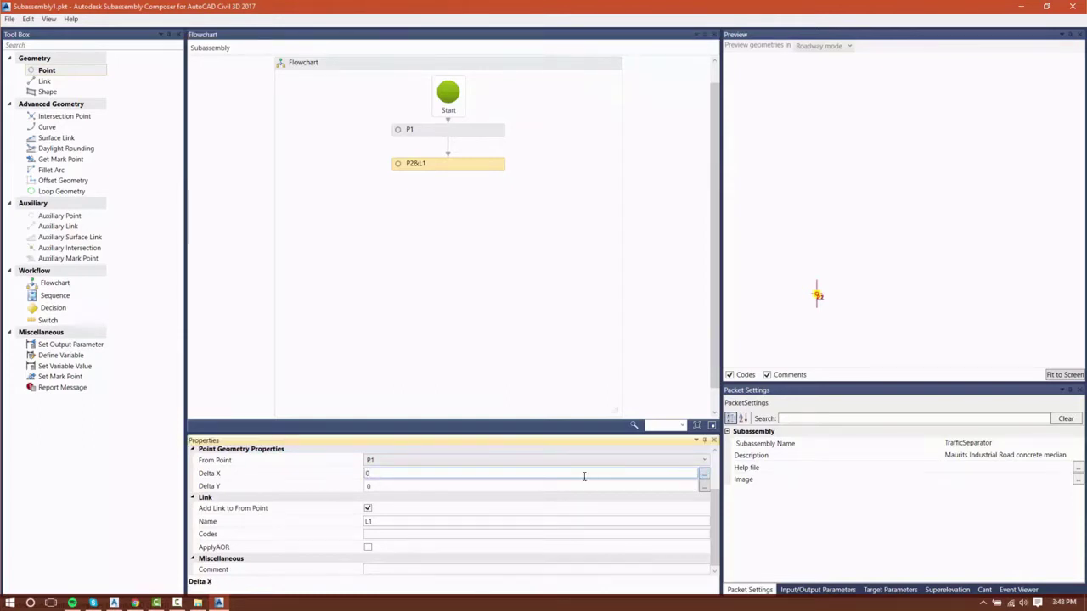
{"action": "double_click", "coordinate": [383, 472]}
- Set P2's Delta X to RightWidth so link L1 appears
{"action": "left_click", "coordinate": [815, 589]}
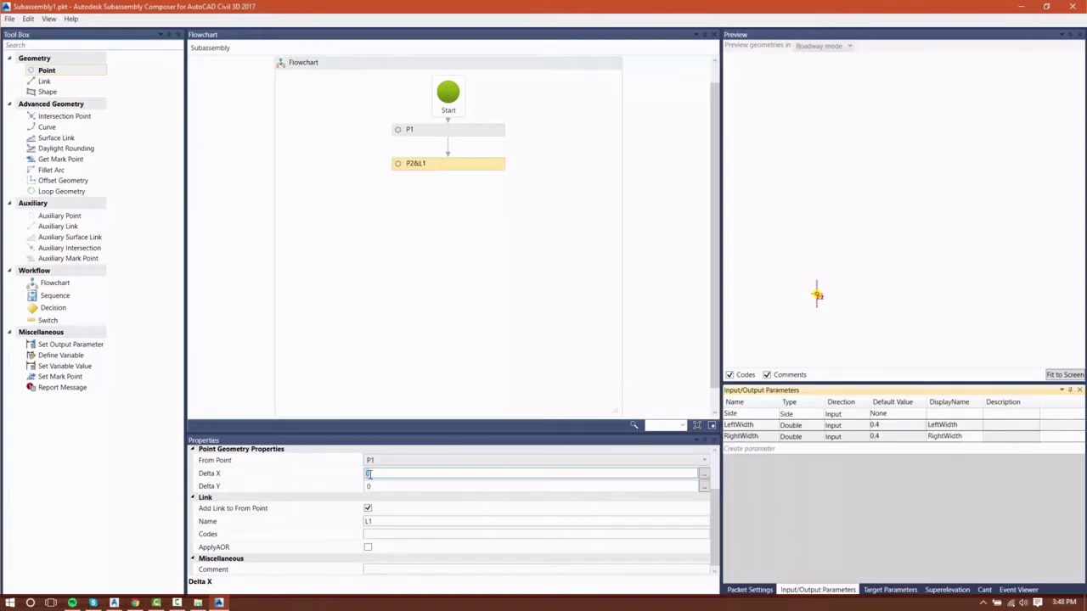
{"action": "type", "text": "RightWidth"}
{"action": "key", "text": "Return"}
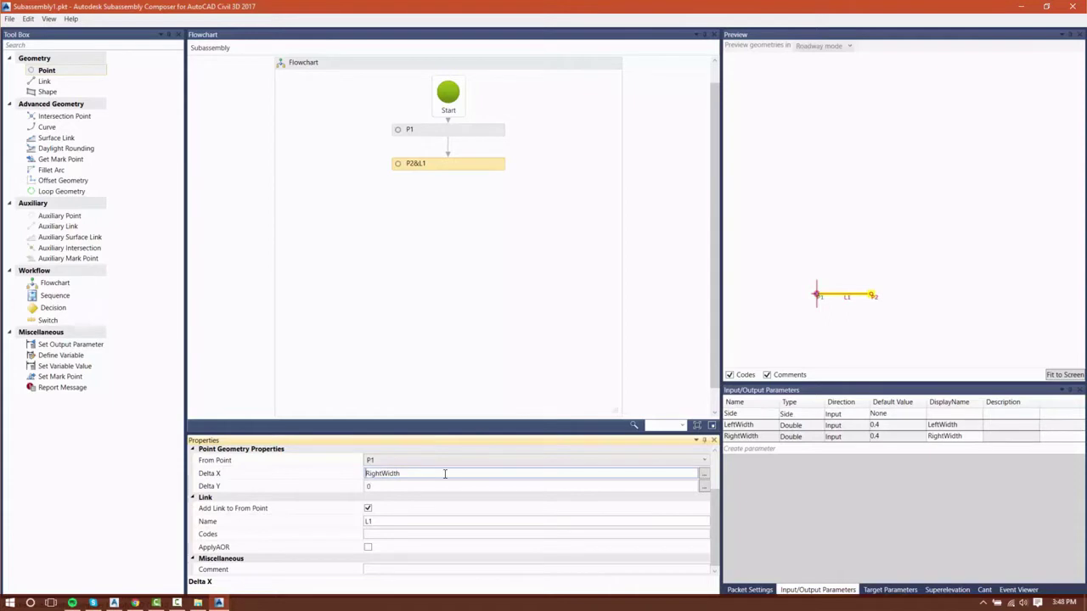
{"action": "left_click", "coordinate": [418, 490]}
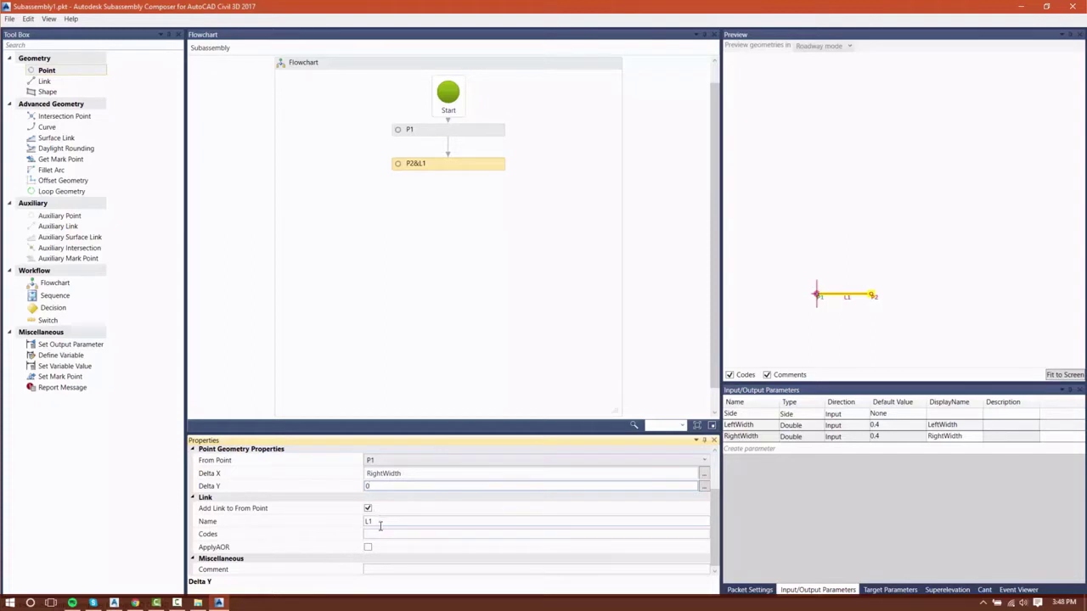
- Give link L1 the quoted code "TOP" to clear the error, then add auxiliary point AP1
{"action": "left_click", "coordinate": [378, 535]}
{"action": "type", "text": "TOP"}
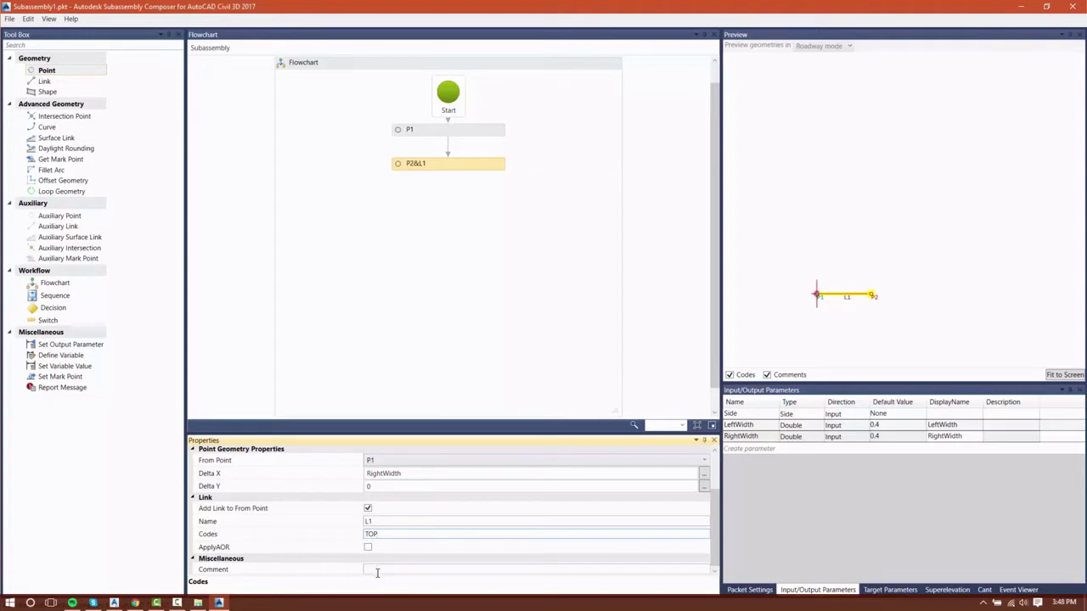
{"action": "left_click", "coordinate": [457, 392]}
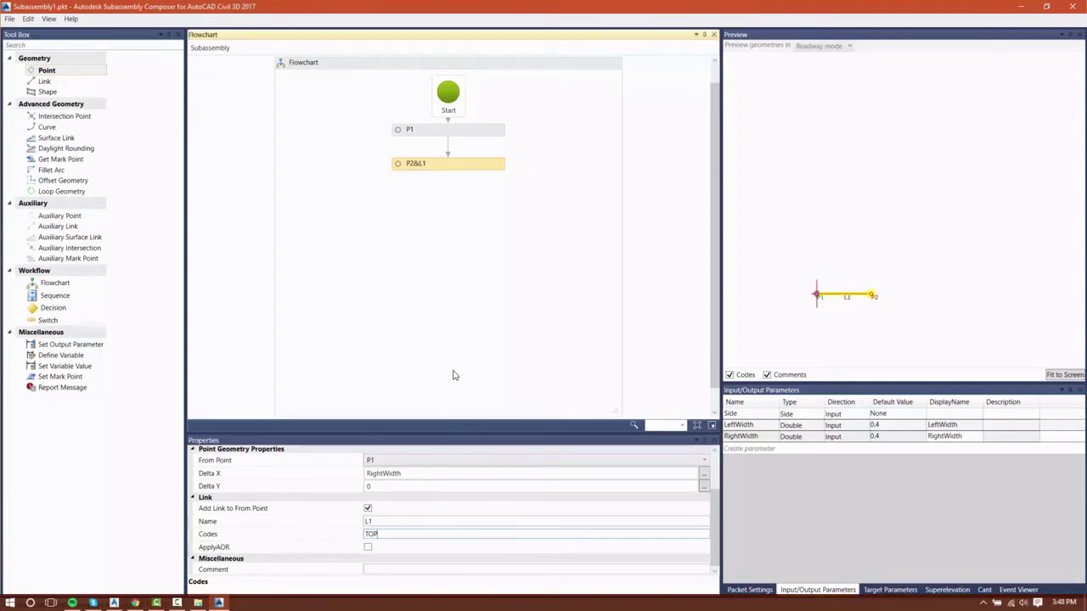
{"action": "left_click", "coordinate": [454, 375]}
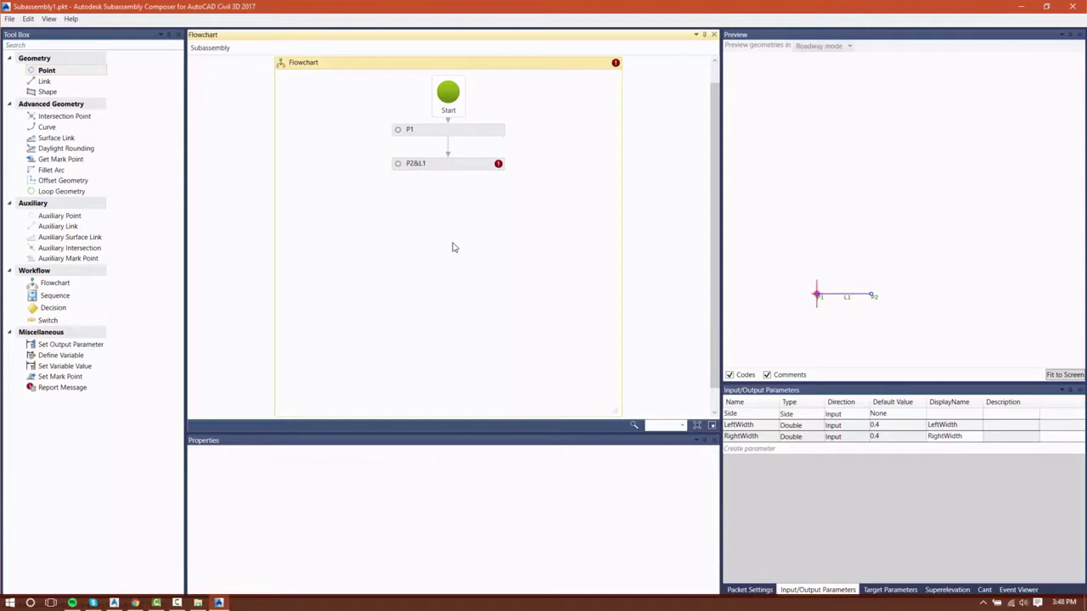
{"action": "mouse_move", "coordinate": [498, 165]}
{"action": "left_click", "coordinate": [475, 166]}
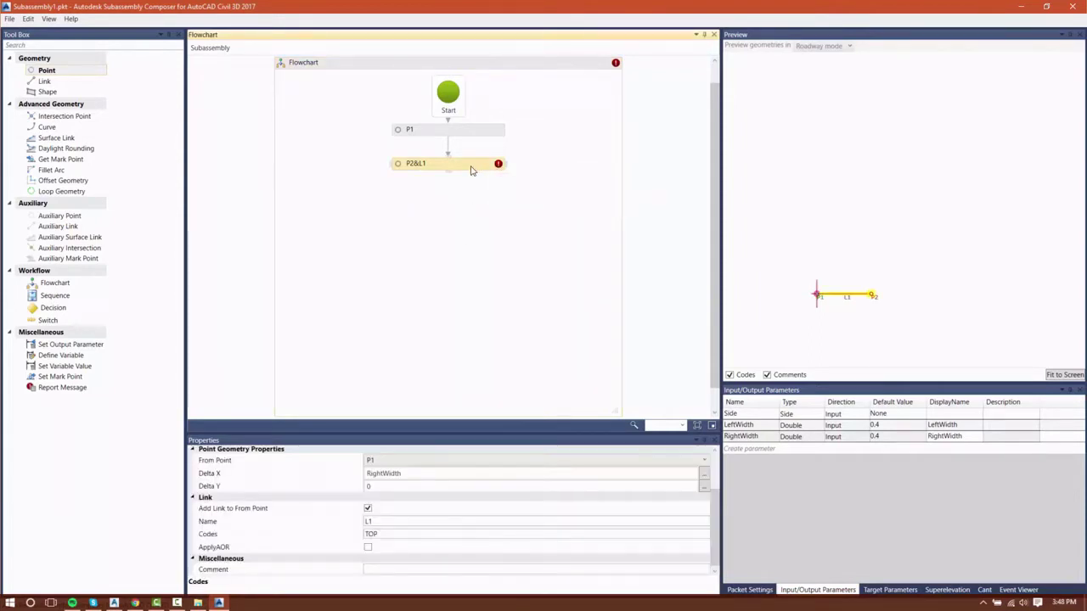
{"action": "left_click", "coordinate": [368, 515]}
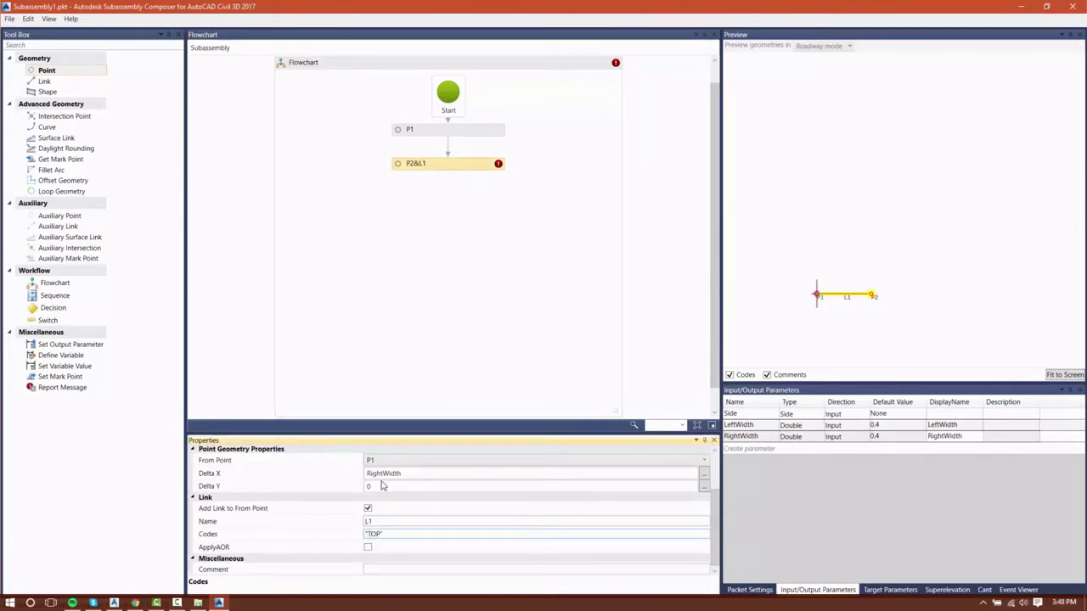
{"action": "left_click", "coordinate": [385, 345]}
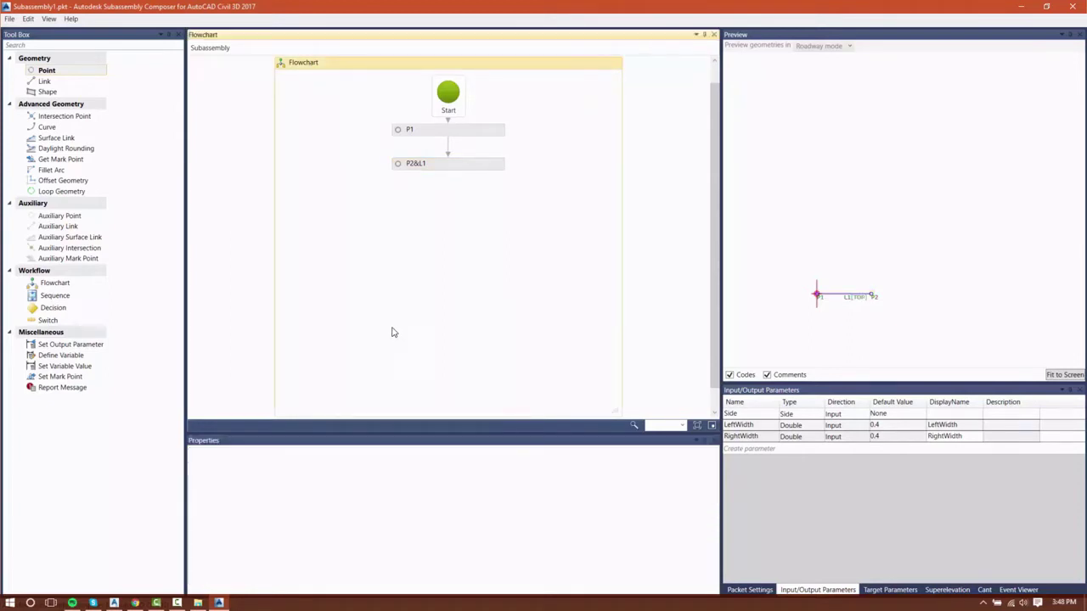
{"action": "left_click", "coordinate": [62, 216]}
{"action": "left_click_drag", "start_coordinate": [100, 219], "coordinate": [448, 207]}
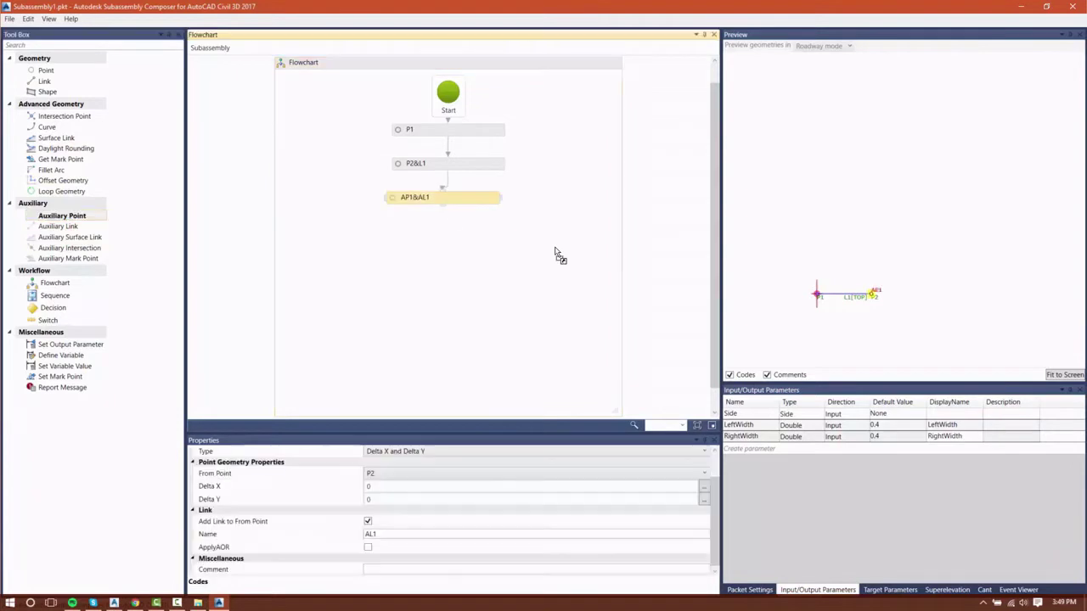
- Set AP1 to Delta Y -0.1 from P2, with no link and comment RADIUS POINT
{"action": "left_click", "coordinate": [376, 499]}
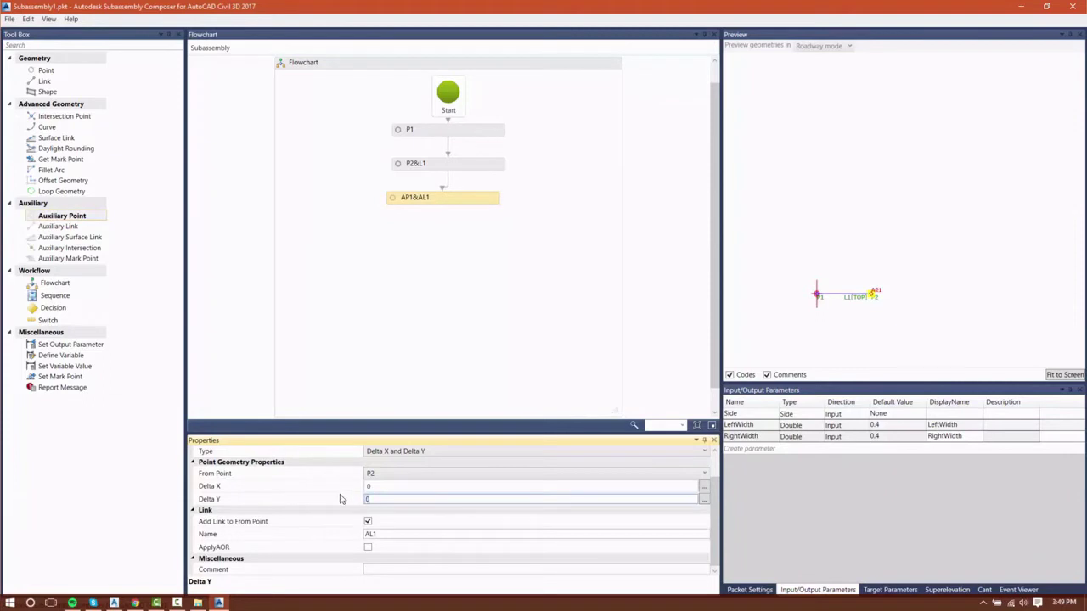
{"action": "type", "text": ".1"}
{"action": "left_click", "coordinate": [367, 522]}
{"action": "left_click", "coordinate": [367, 522]}
{"action": "scroll", "coordinate": [371, 532], "scroll_direction": "up", "scroll_amount": 1}
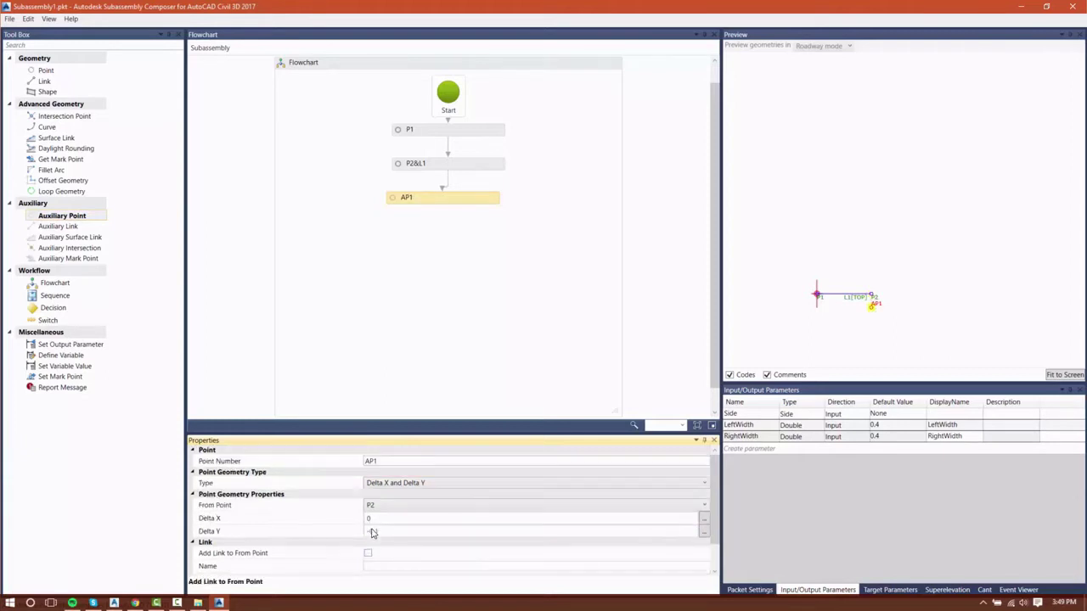
{"action": "left_click", "coordinate": [374, 568]}
{"action": "scroll", "coordinate": [379, 568], "scroll_direction": "down", "scroll_amount": 1}
{"action": "left_click", "coordinate": [366, 570]}
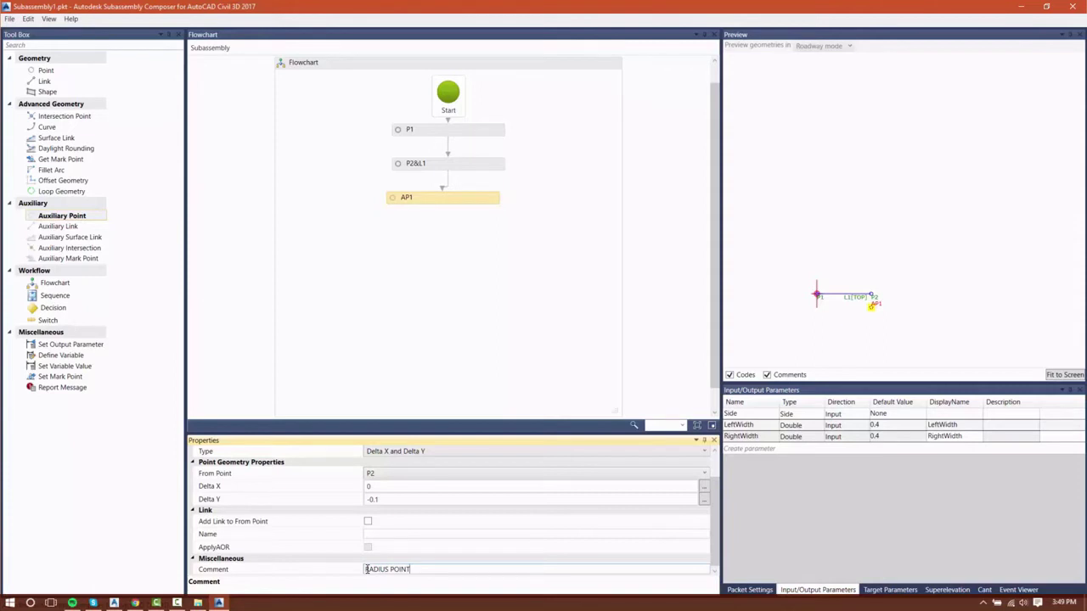
{"action": "left_click", "coordinate": [610, 325]}
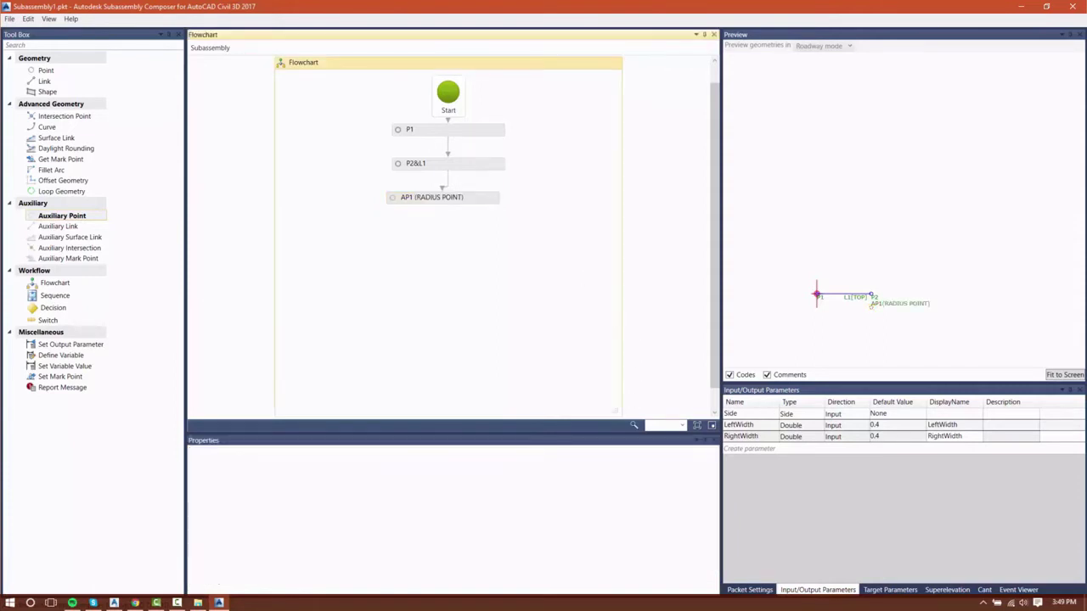
- Add point P3 measured from AP1 at Delta X 0.1, then place P4&L2 below it
{"action": "left_click_drag", "start_coordinate": [49, 71], "coordinate": [458, 230]}
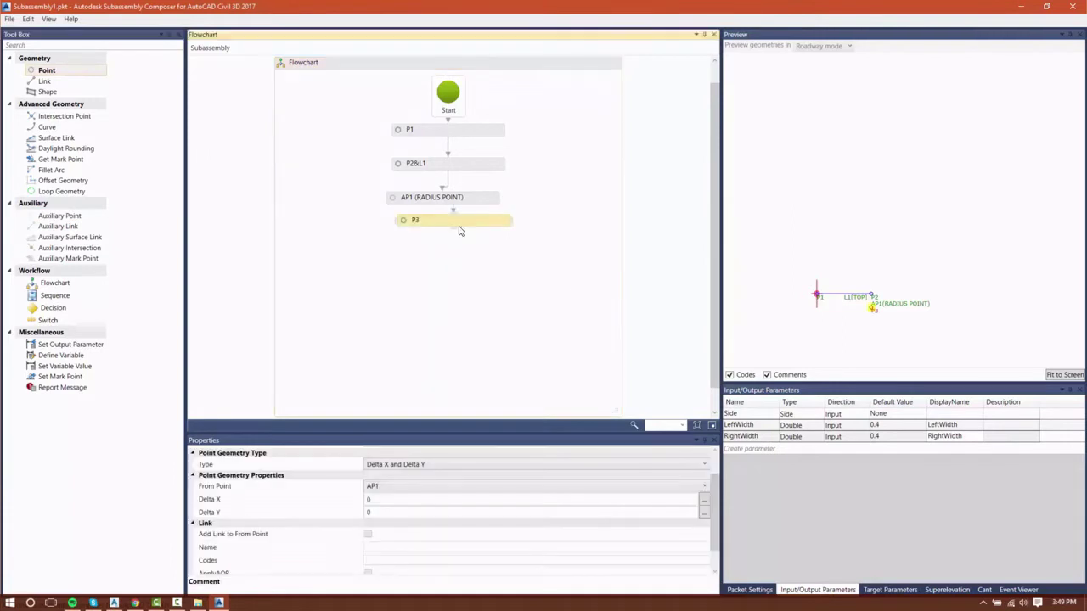
{"action": "scroll", "coordinate": [411, 469], "scroll_direction": "up", "scroll_amount": 1}
{"action": "left_click", "coordinate": [412, 473]}
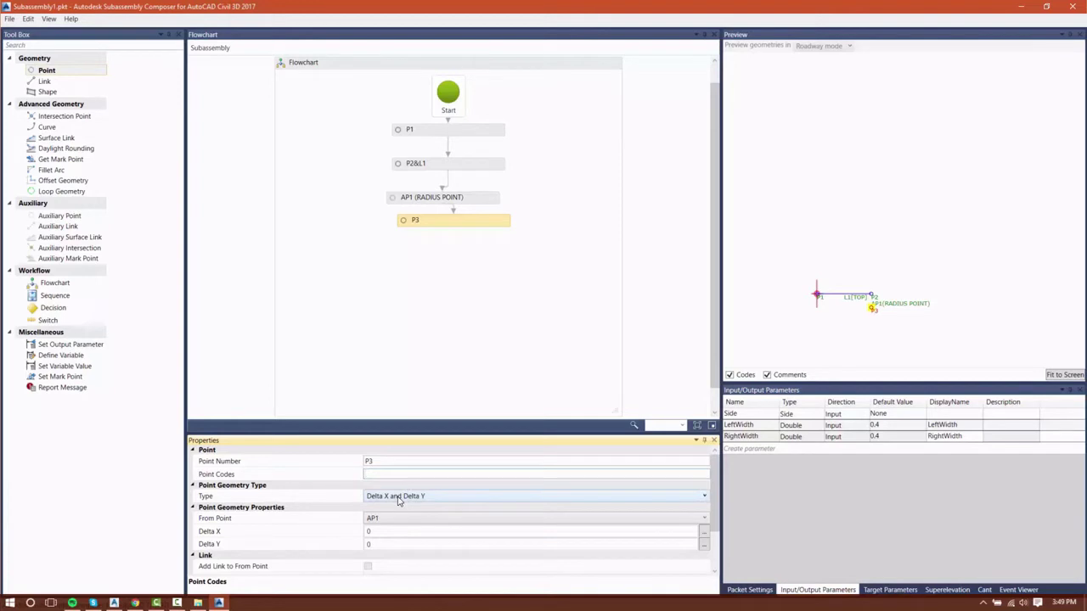
{"action": "left_click", "coordinate": [376, 520]}
{"action": "left_click", "coordinate": [376, 519]}
{"action": "left_click", "coordinate": [377, 532]}
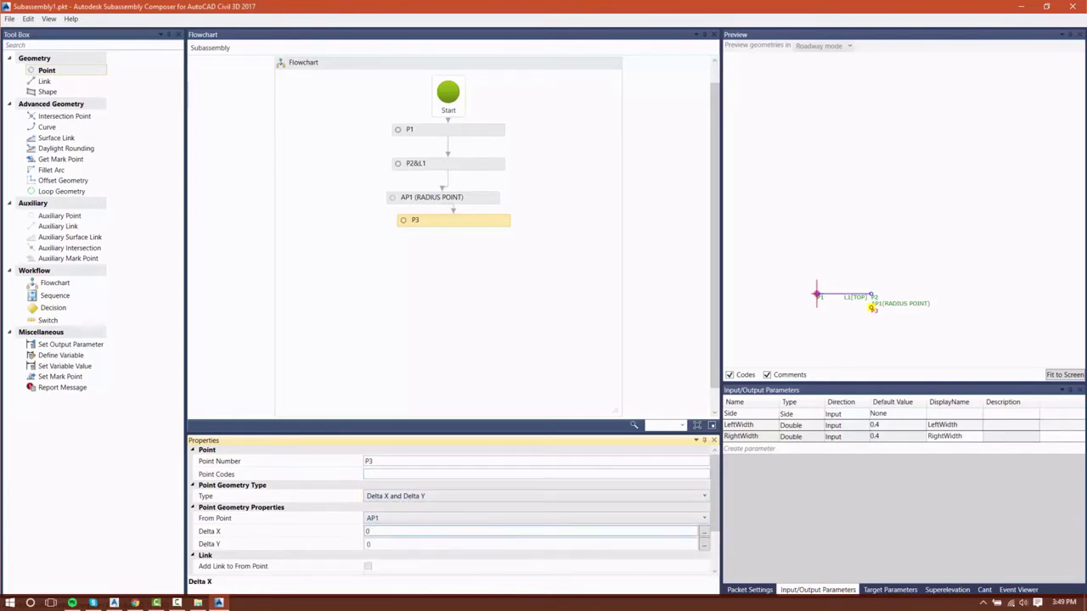
{"action": "type", "text": "0.1"}
{"action": "key", "text": "Return"}
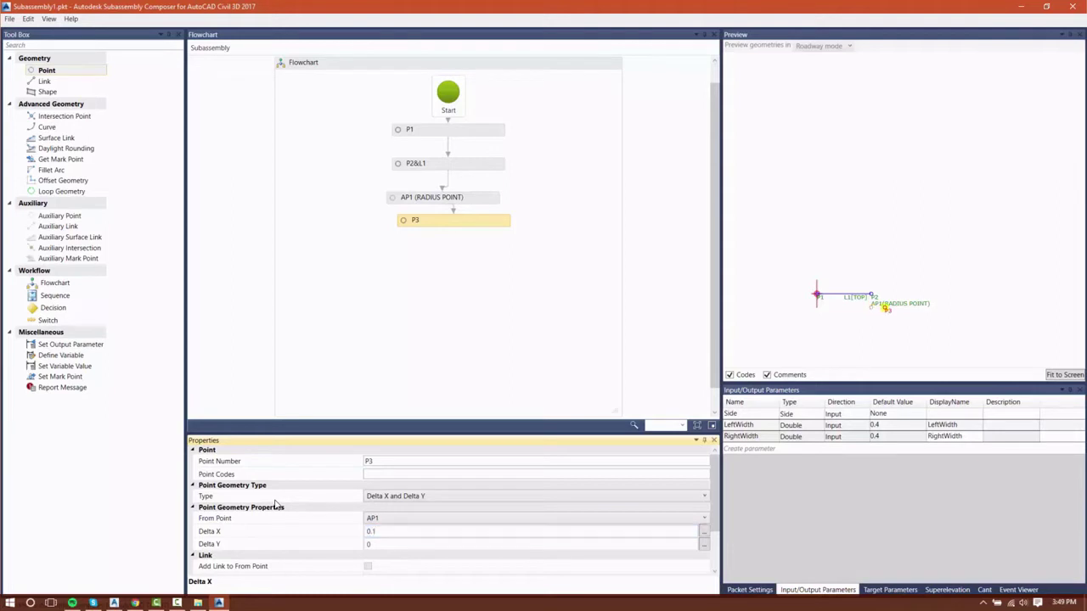
{"action": "scroll", "coordinate": [276, 510], "scroll_direction": "down", "scroll_amount": 2}
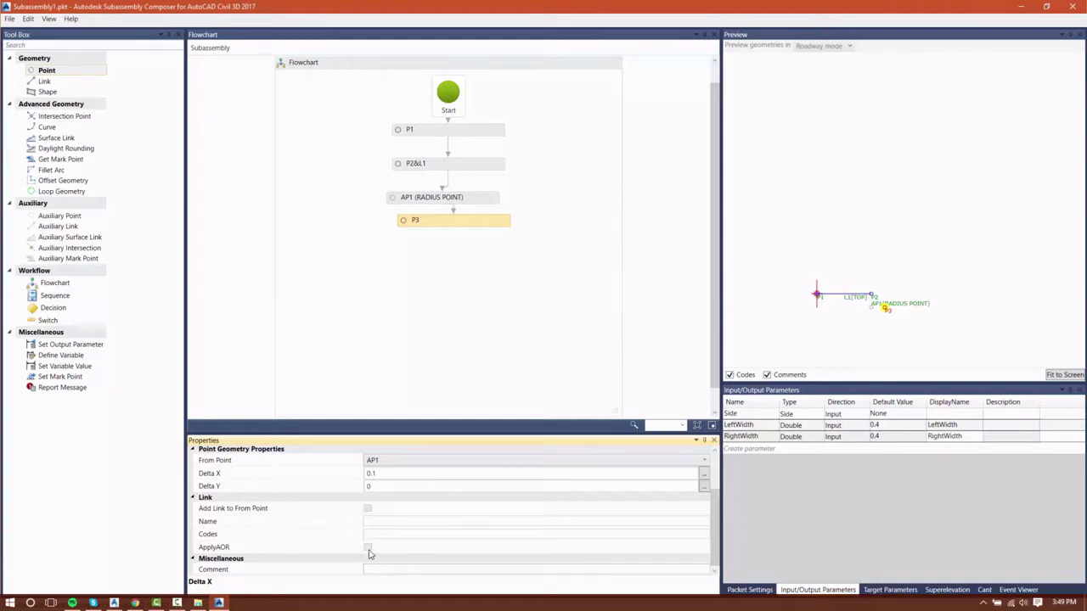
{"action": "left_click_drag", "start_coordinate": [67, 71], "coordinate": [577, 307]}
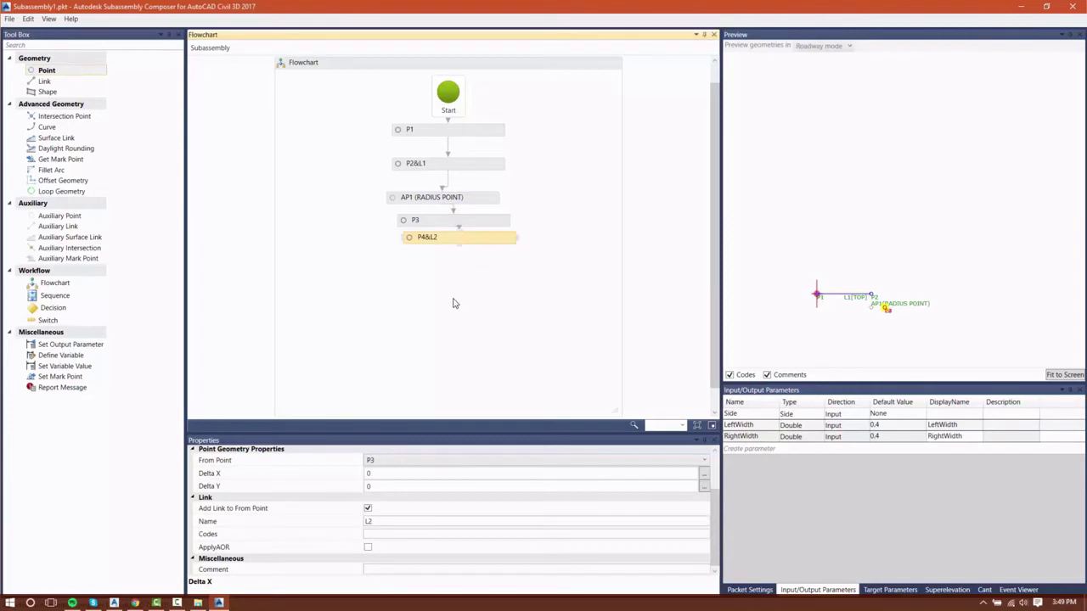
- Code P4 as ETW at Delta Y -0.1 from P3, linked back as L2
{"action": "scroll", "coordinate": [393, 481], "scroll_direction": "up", "scroll_amount": 2}
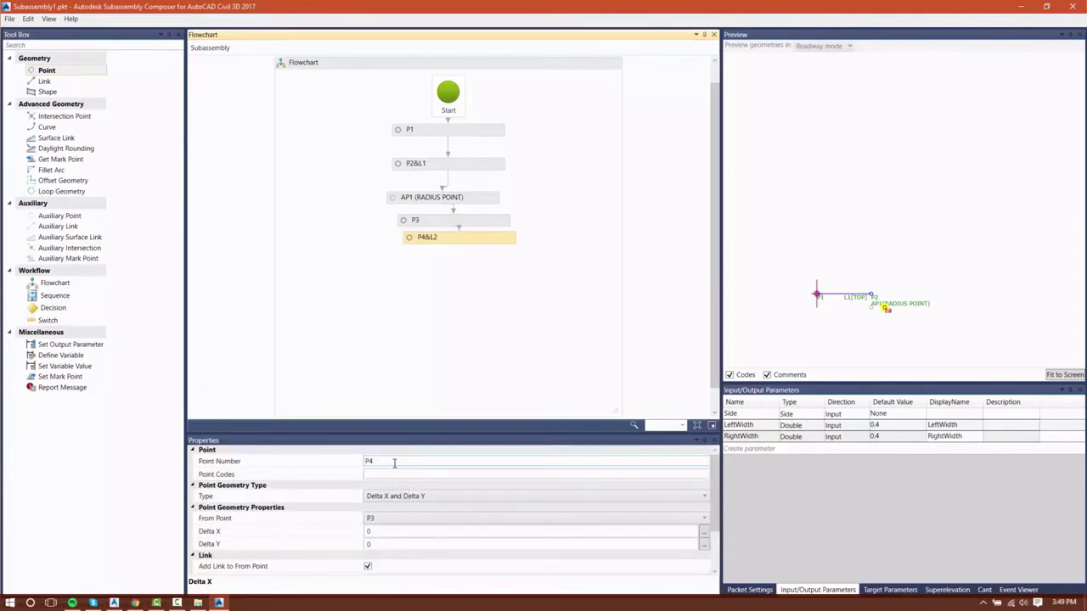
{"action": "left_click", "coordinate": [384, 477]}
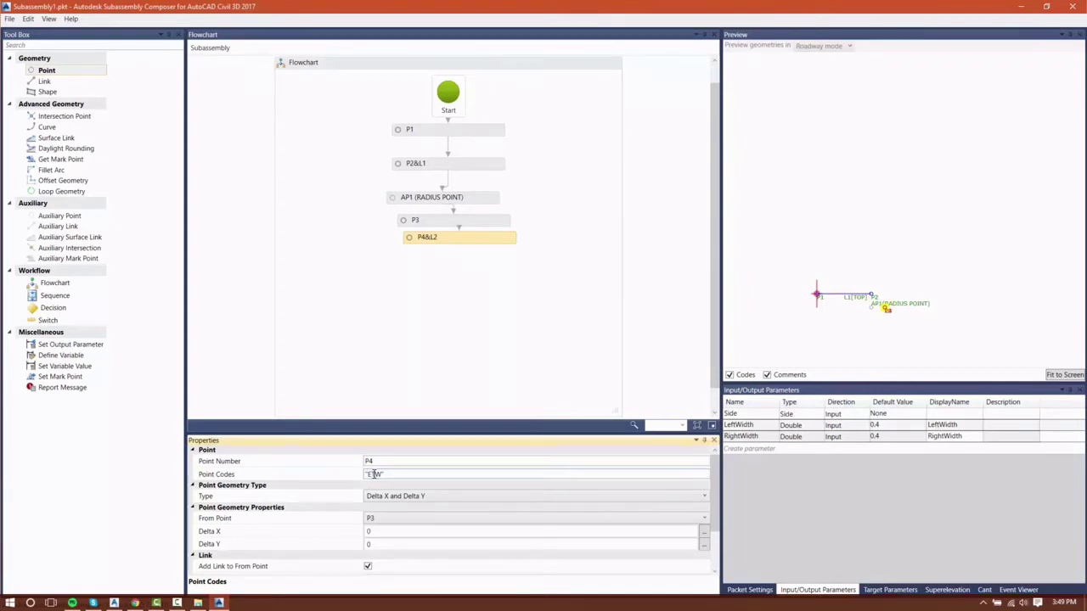
{"action": "left_click", "coordinate": [372, 544]}
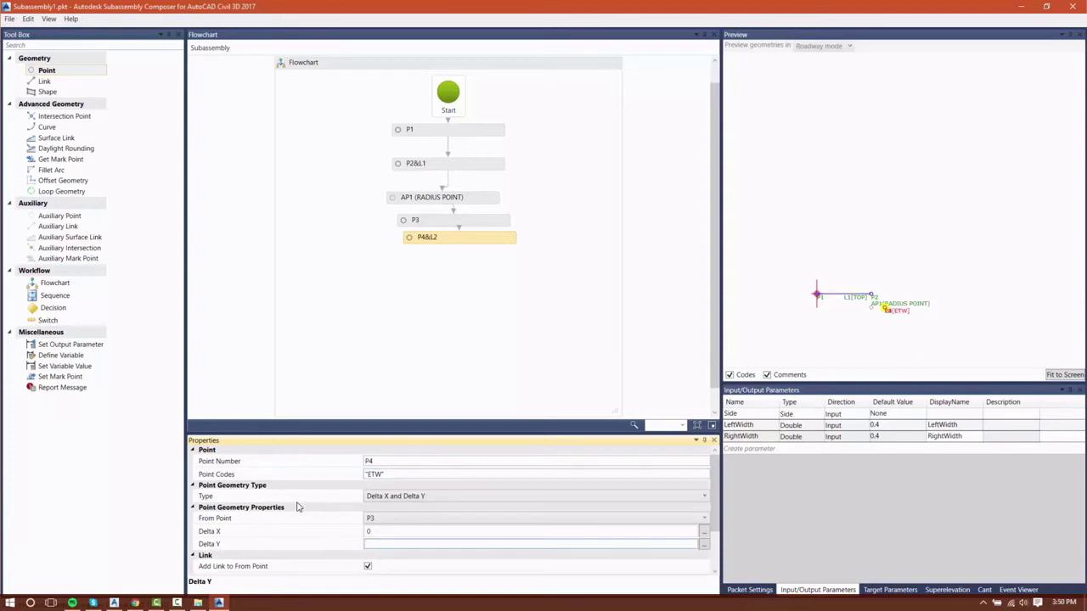
{"action": "key", "text": "Return"}
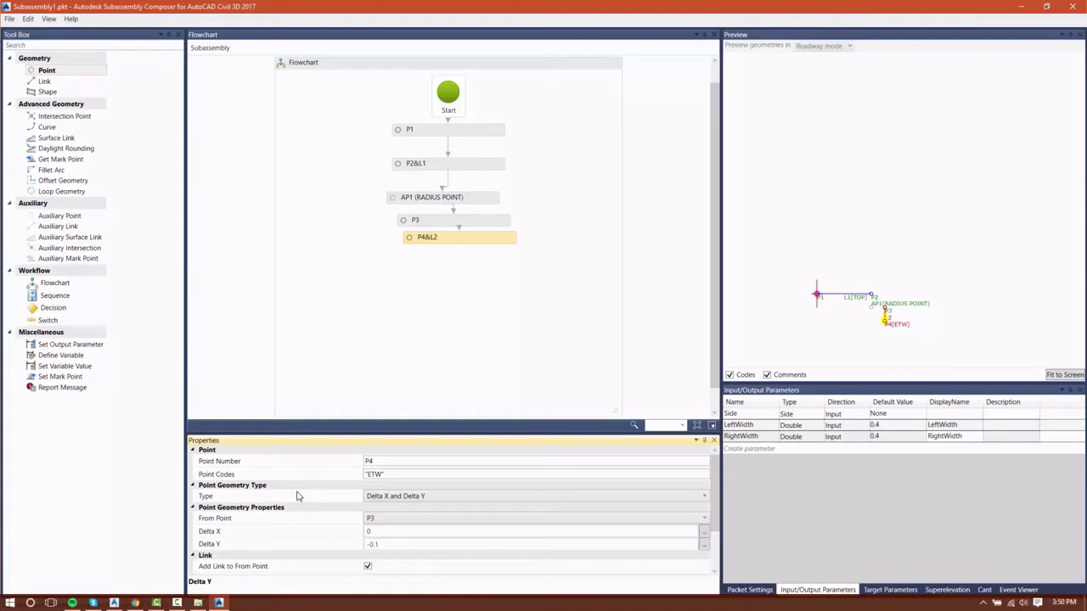
{"action": "scroll", "coordinate": [288, 530], "scroll_direction": "down", "scroll_amount": 1}
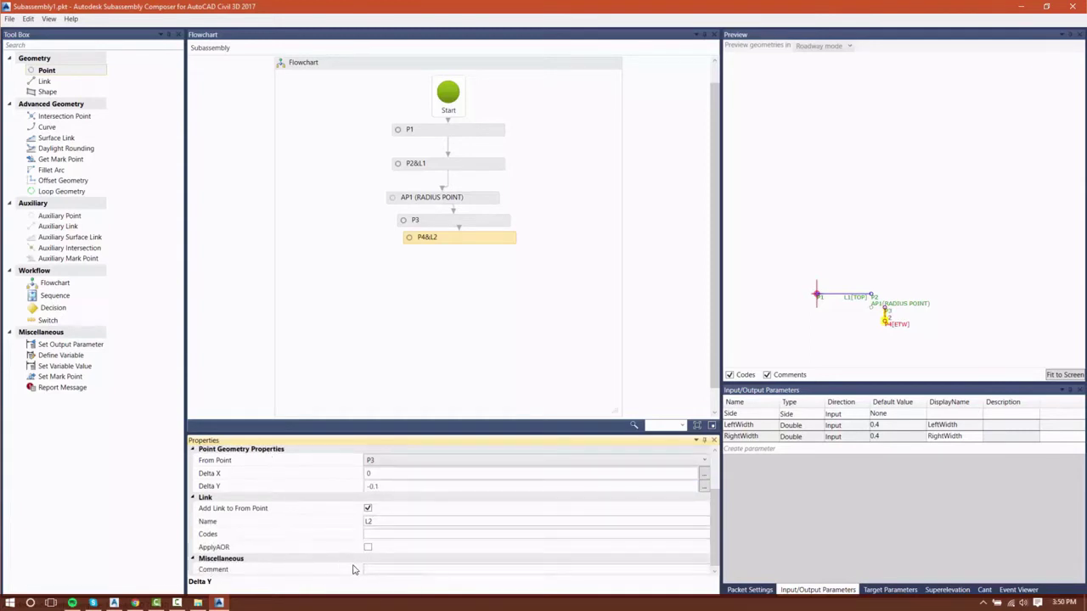
{"action": "left_click", "coordinate": [344, 372]}
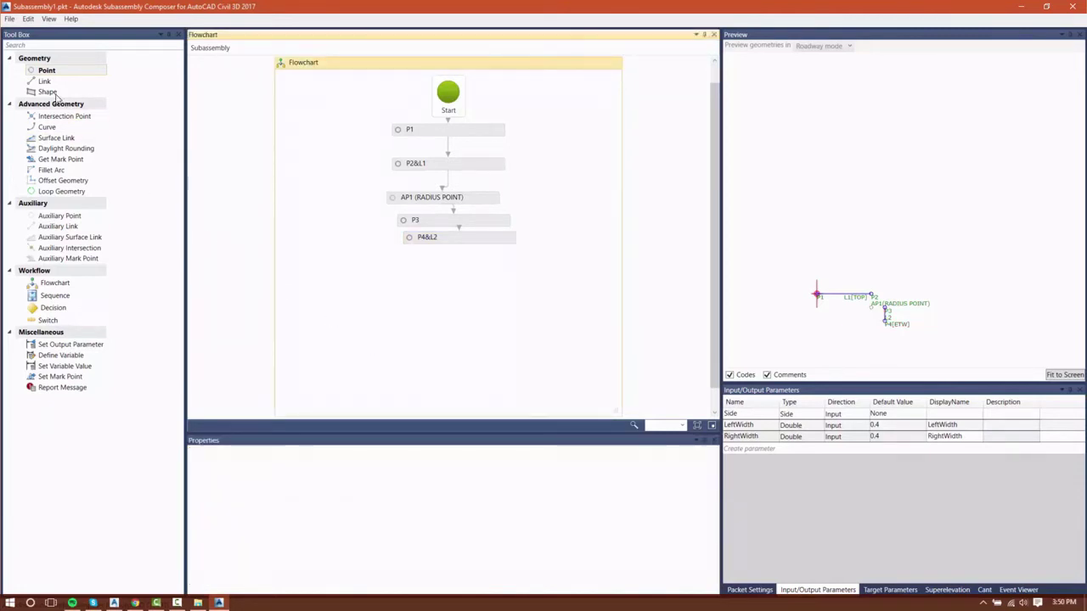
{"action": "left_click", "coordinate": [53, 127]}
- Add curve L3 with link code "TOP" and creation type Arc: General
{"action": "left_click_drag", "start_coordinate": [65, 163], "coordinate": [463, 270]}
{"action": "scroll", "coordinate": [433, 505], "scroll_direction": "up", "scroll_amount": 1}
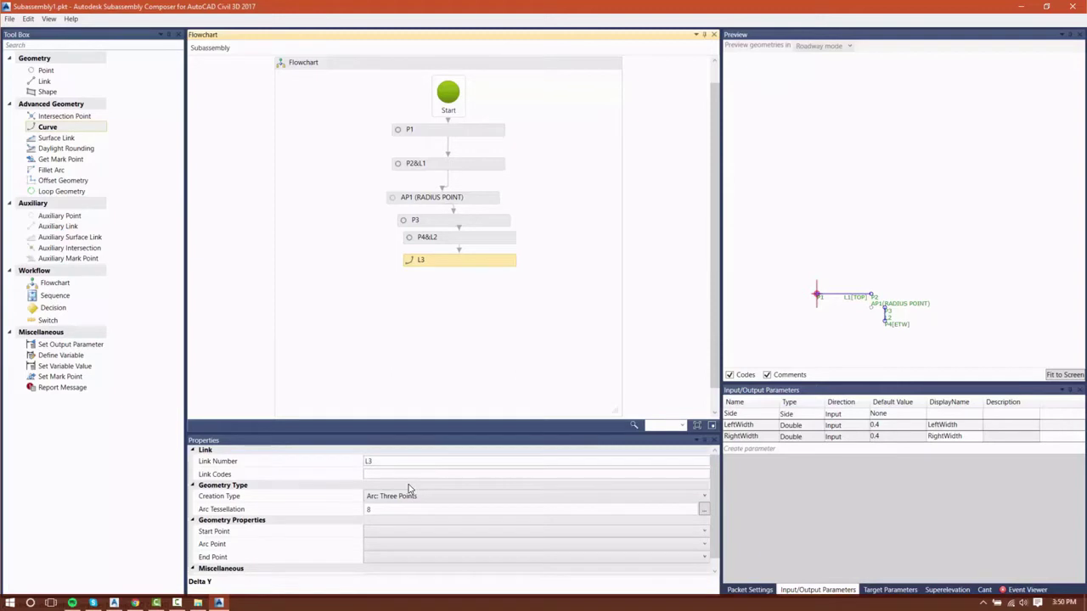
{"action": "left_click", "coordinate": [392, 473]}
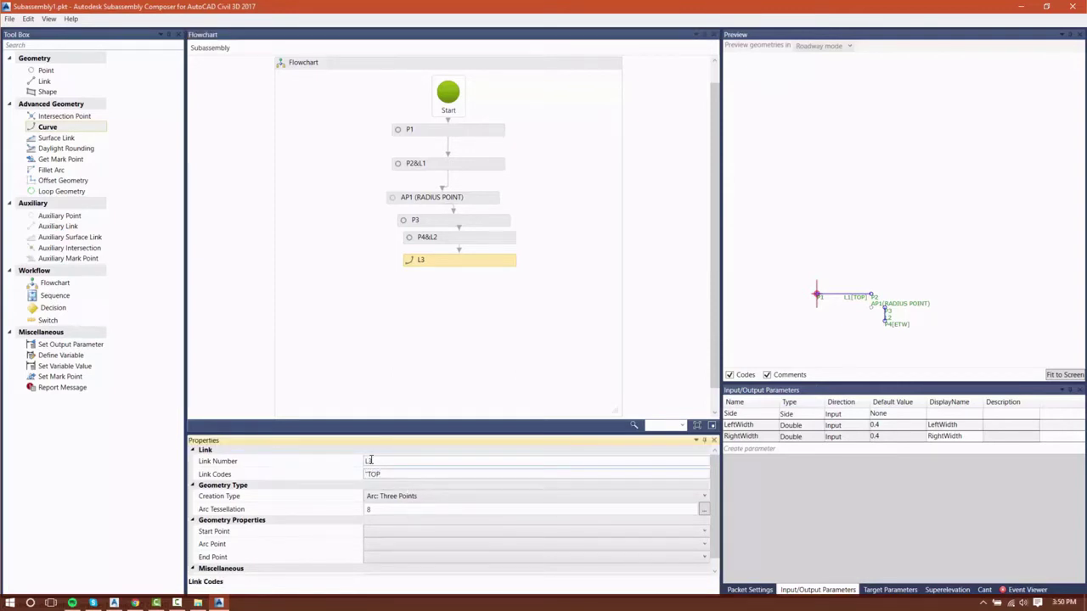
{"action": "type", "text": "\"TOP\""}
{"action": "key", "text": "Tab"}
{"action": "key", "text": "alt+Down"}
{"action": "key", "text": "Down"}
{"action": "key", "text": "Tab"}
{"action": "key", "text": "Tab"}
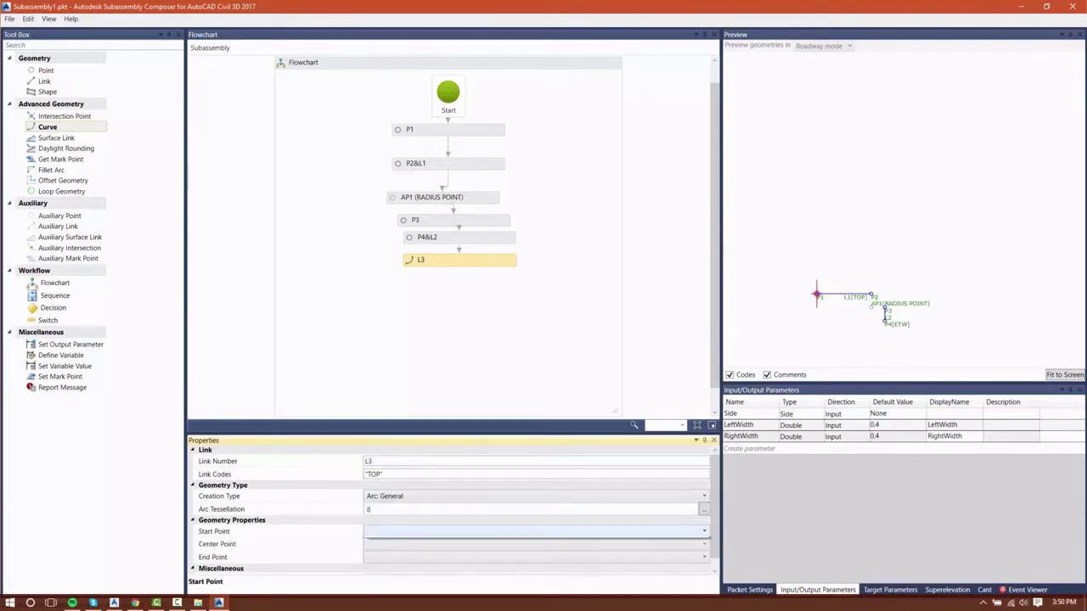
{"action": "key", "text": "alt+Down"}
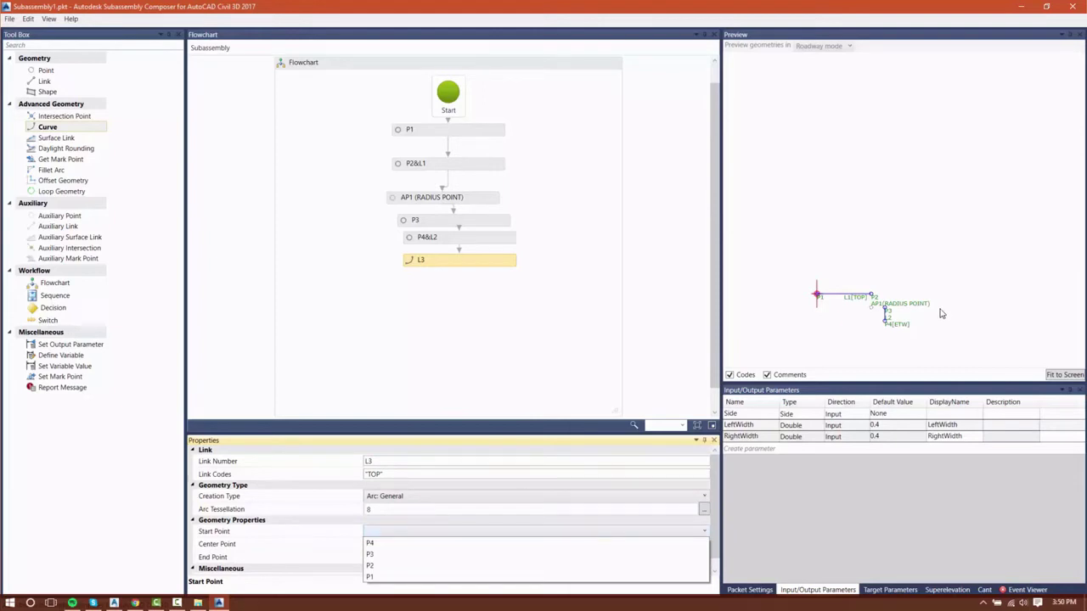
- Assign arc L3 start point P2, centre AP1 and end point P3
{"action": "left_click", "coordinate": [906, 276]}
{"action": "scroll", "coordinate": [866, 318], "scroll_direction": "up", "scroll_amount": 4}
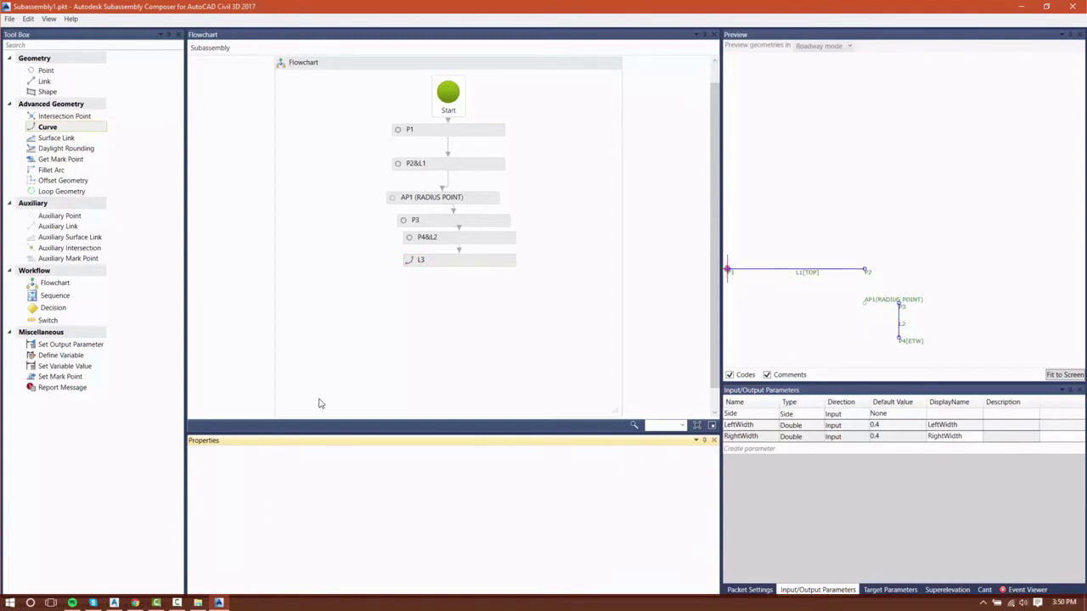
{"action": "left_click", "coordinate": [440, 263]}
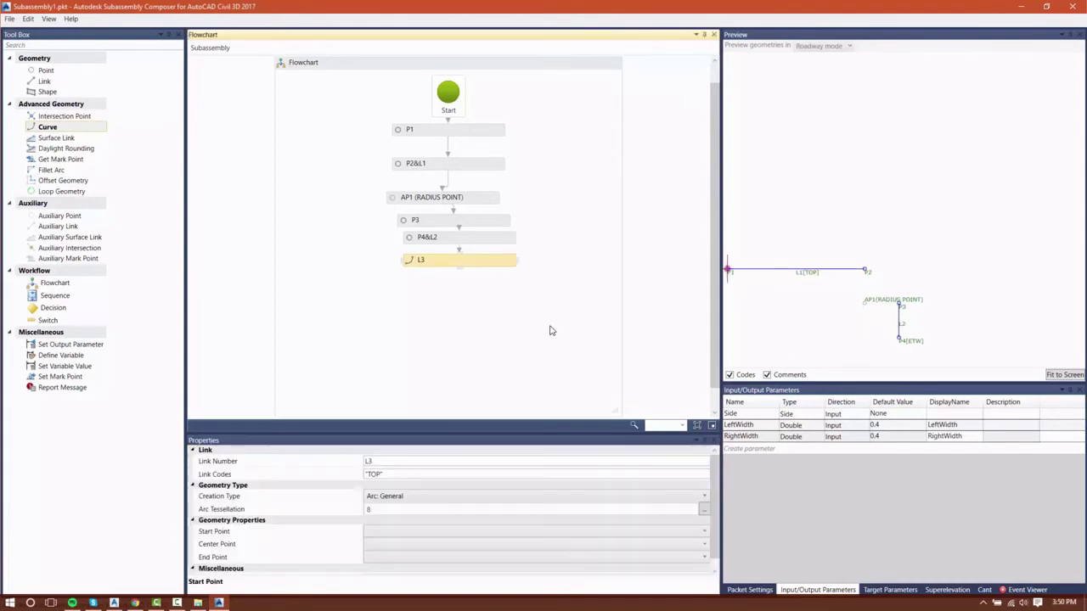
{"action": "left_click", "coordinate": [378, 533]}
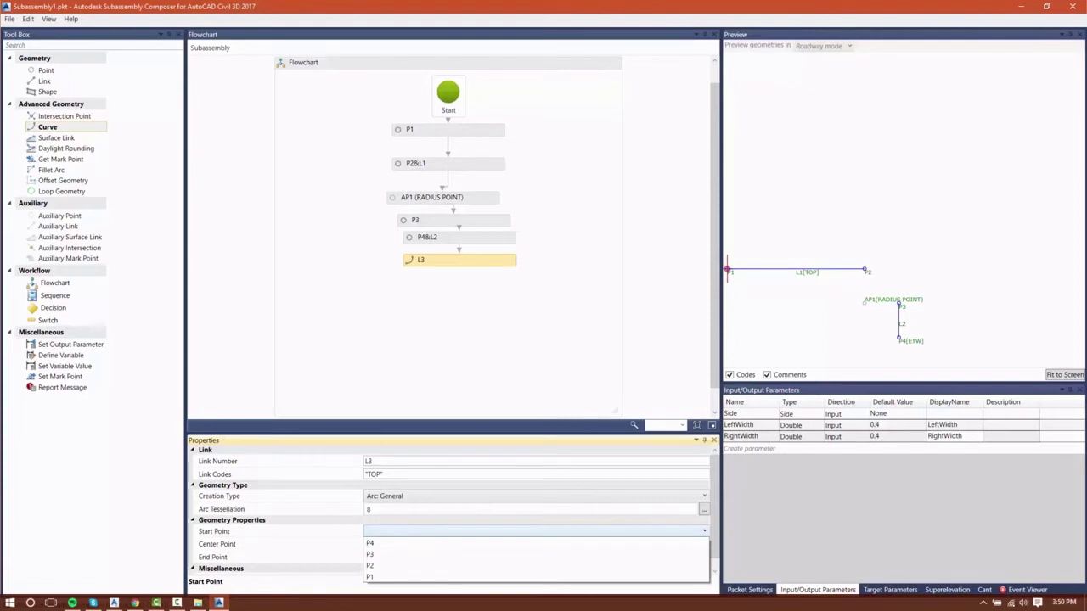
{"action": "left_click", "coordinate": [371, 565]}
{"action": "left_click", "coordinate": [380, 546]}
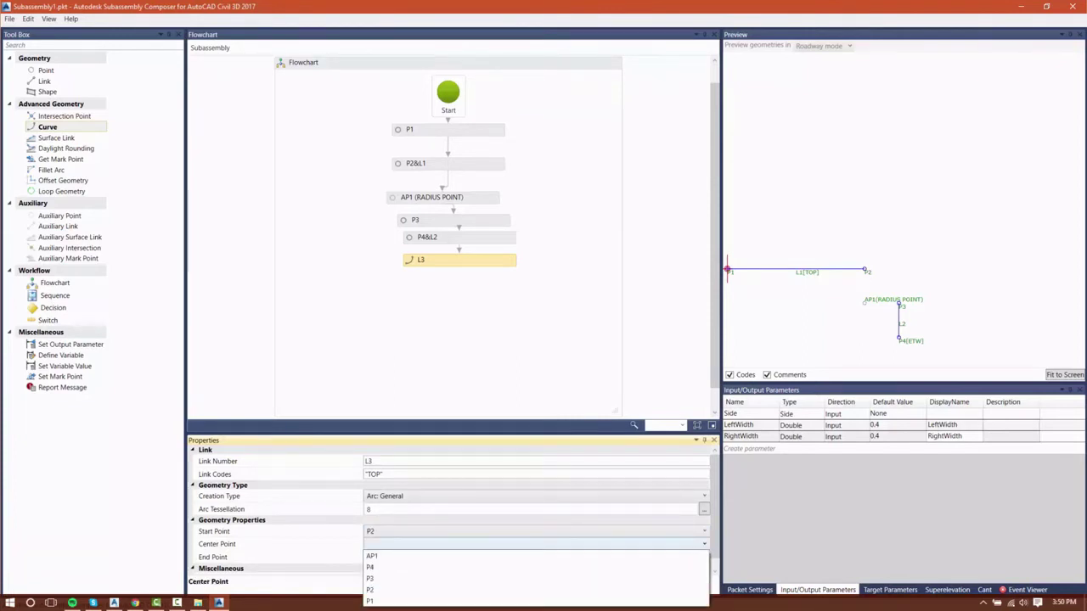
{"action": "left_click", "coordinate": [371, 556]}
{"action": "left_click", "coordinate": [377, 557]}
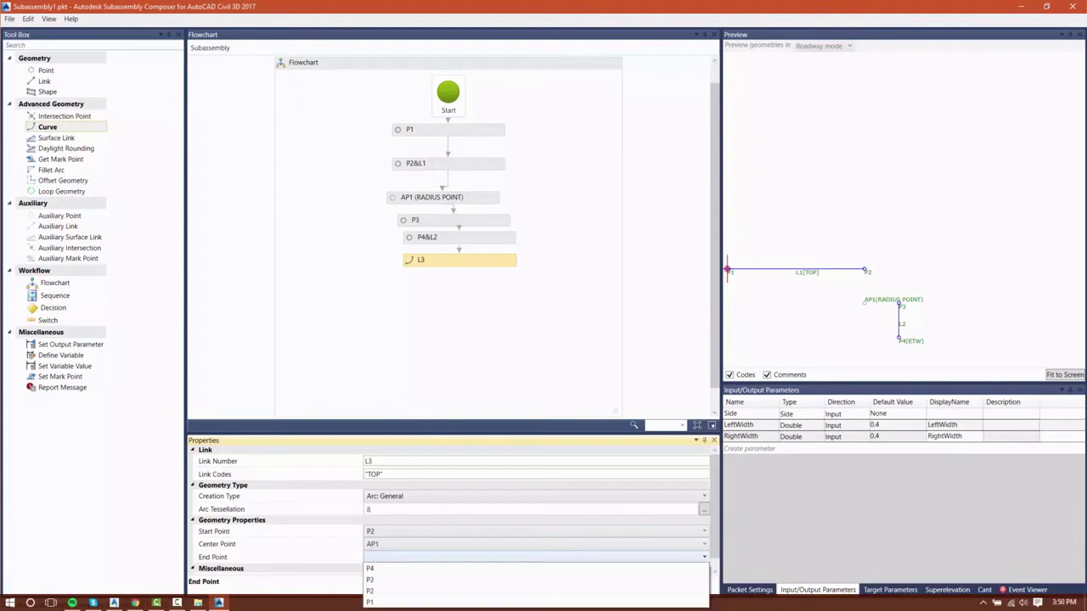
{"action": "left_click", "coordinate": [376, 582]}
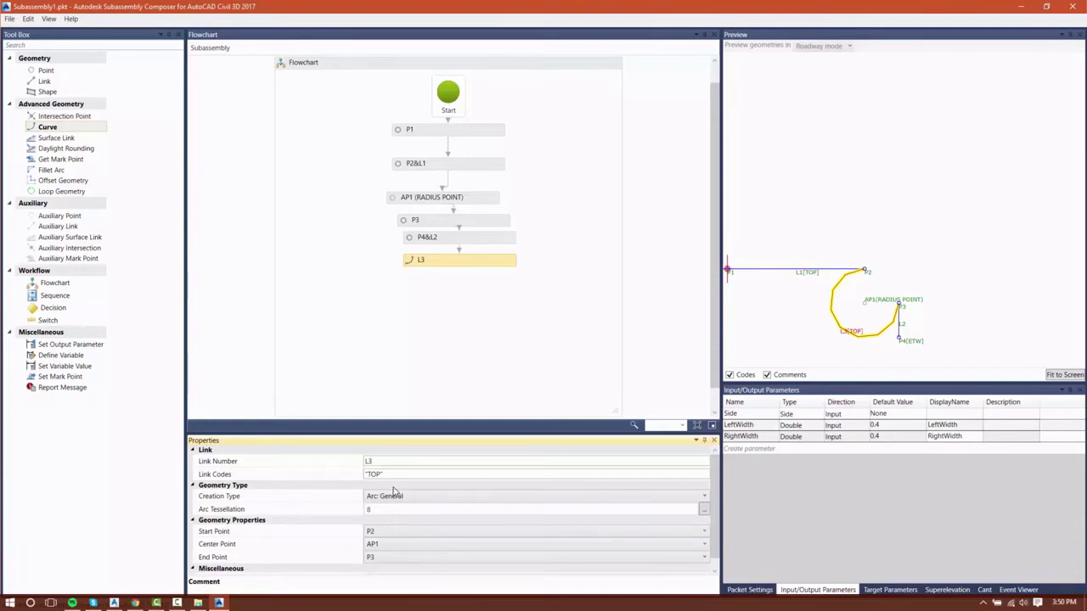
- Swap the arc ends so L3 runs from P3 to P2 as a quarter arc
{"action": "left_click", "coordinate": [378, 531]}
{"action": "left_click", "coordinate": [374, 553]}
{"action": "left_click", "coordinate": [382, 557]}
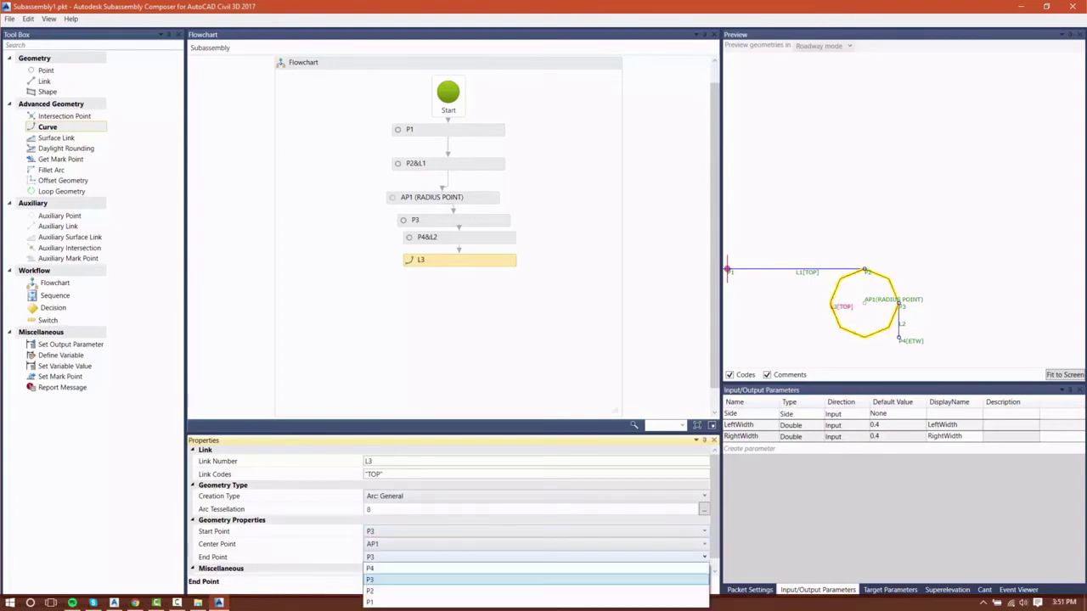
{"action": "left_click", "coordinate": [380, 590]}
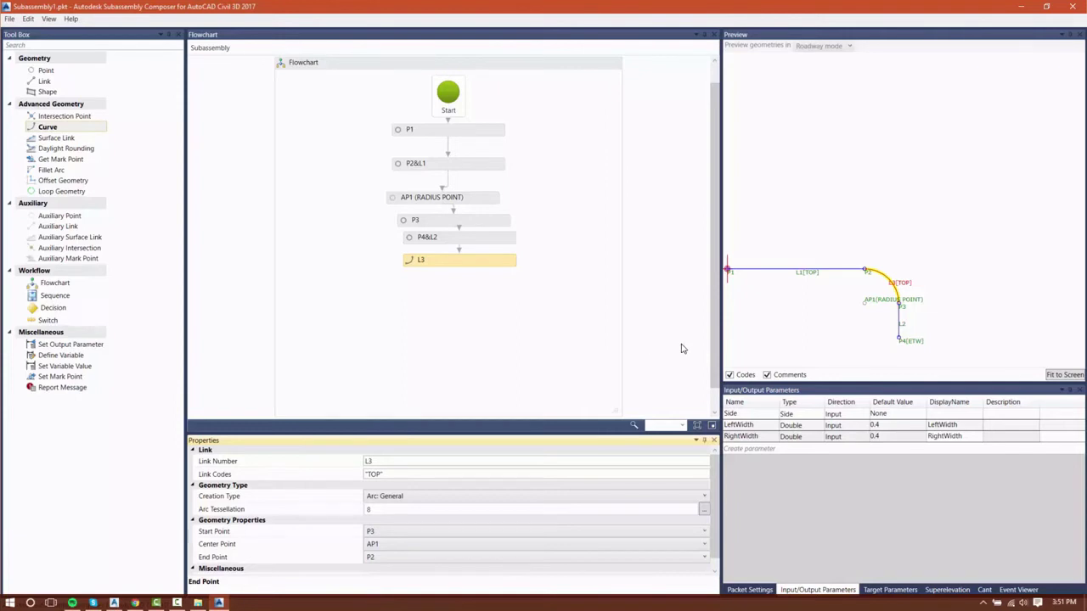
{"action": "left_click", "coordinate": [459, 240]}
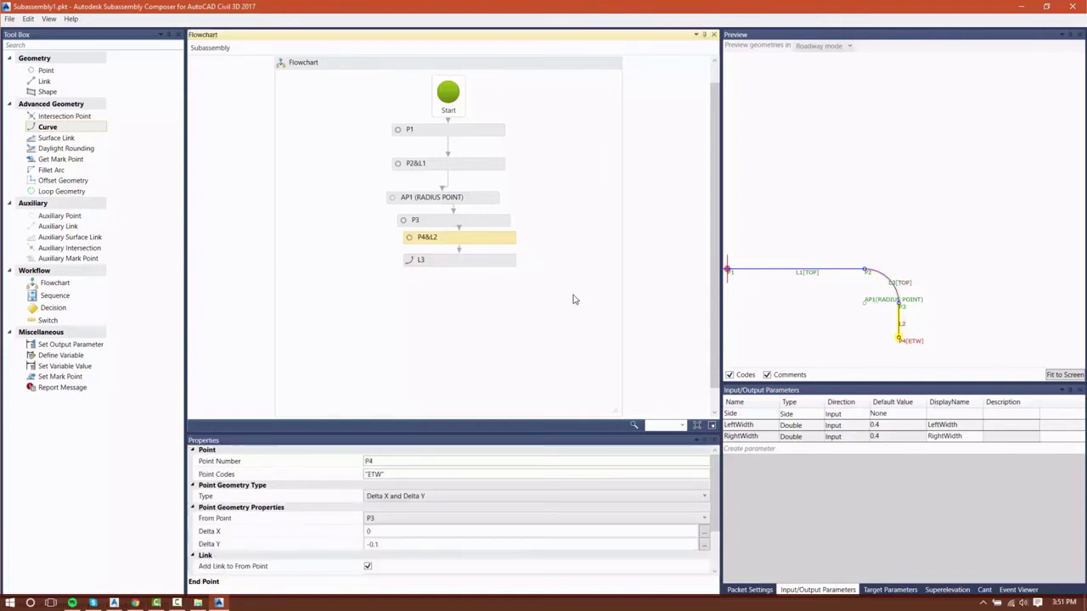
- Code link L2 as "TOP" and add a new point P5 below L3
{"action": "scroll", "coordinate": [415, 458], "scroll_direction": "down", "scroll_amount": 2}
{"action": "left_click", "coordinate": [376, 533]}
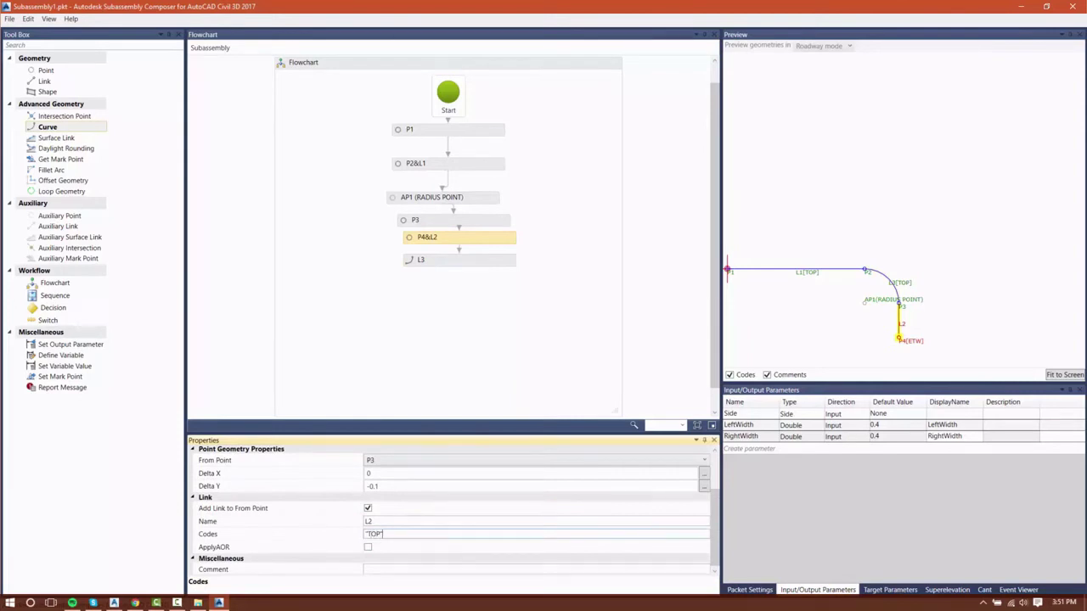
{"action": "left_click", "coordinate": [485, 376]}
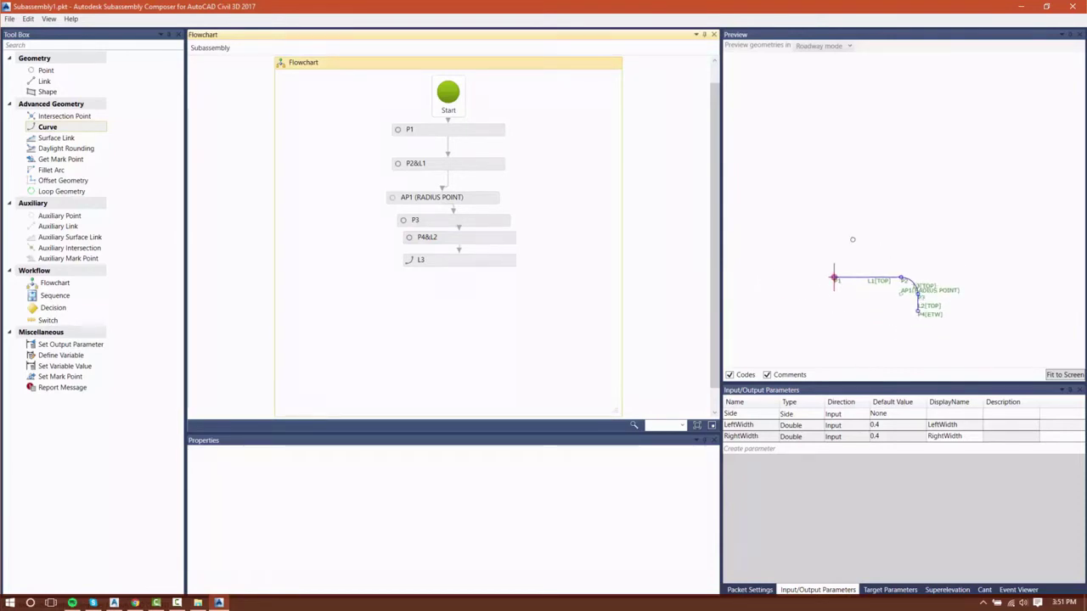
{"action": "left_click_drag", "start_coordinate": [47, 71], "coordinate": [433, 299]}
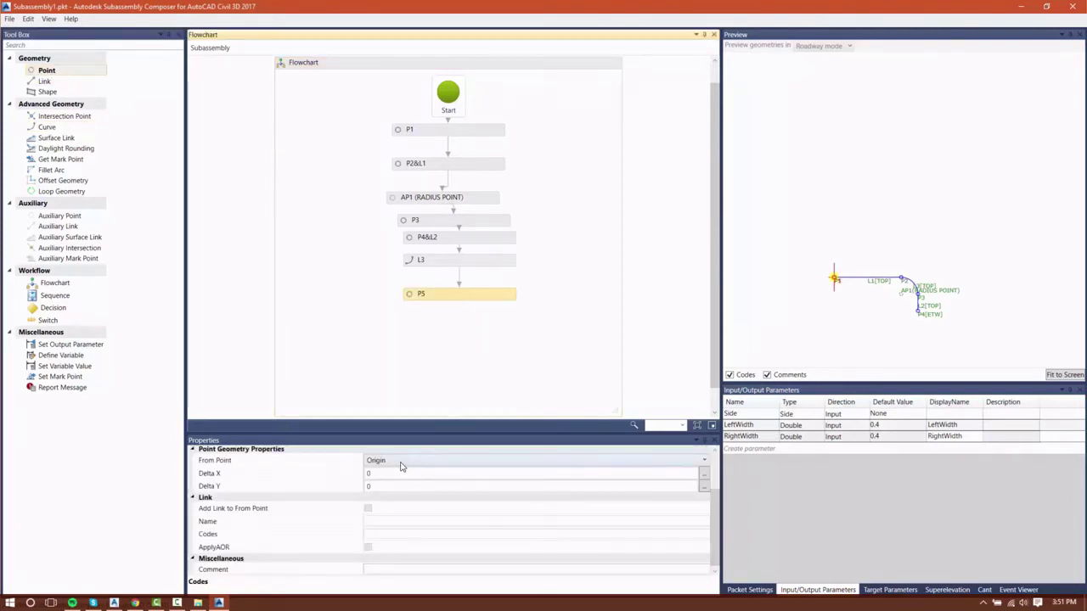
- Measure P5 from P1 with a Delta X of -LeftWidth
{"action": "scroll", "coordinate": [414, 468], "scroll_direction": "up", "scroll_amount": 2}
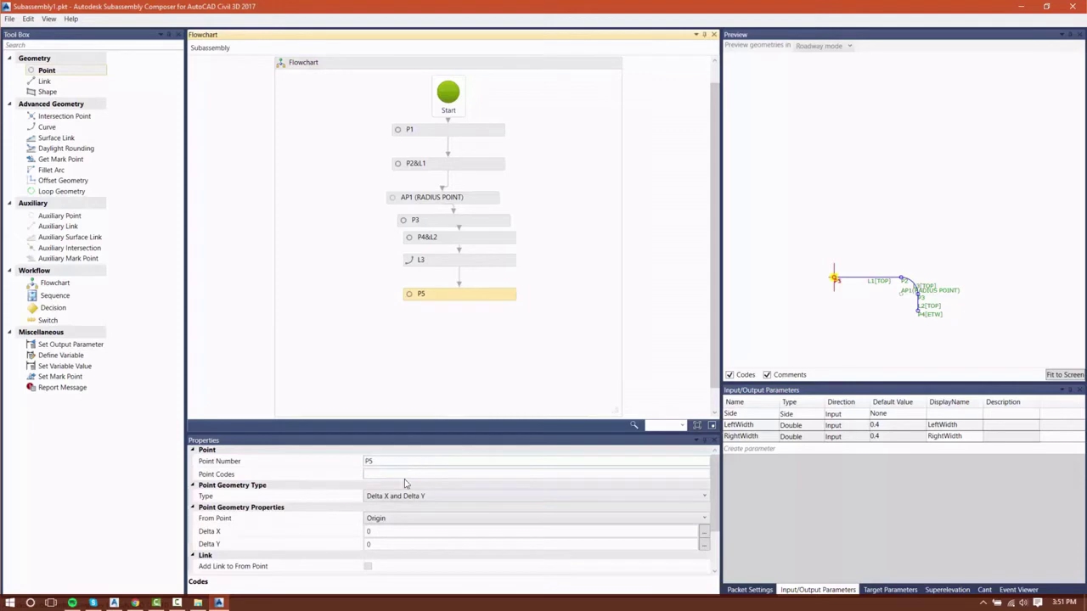
{"action": "left_click", "coordinate": [387, 518]}
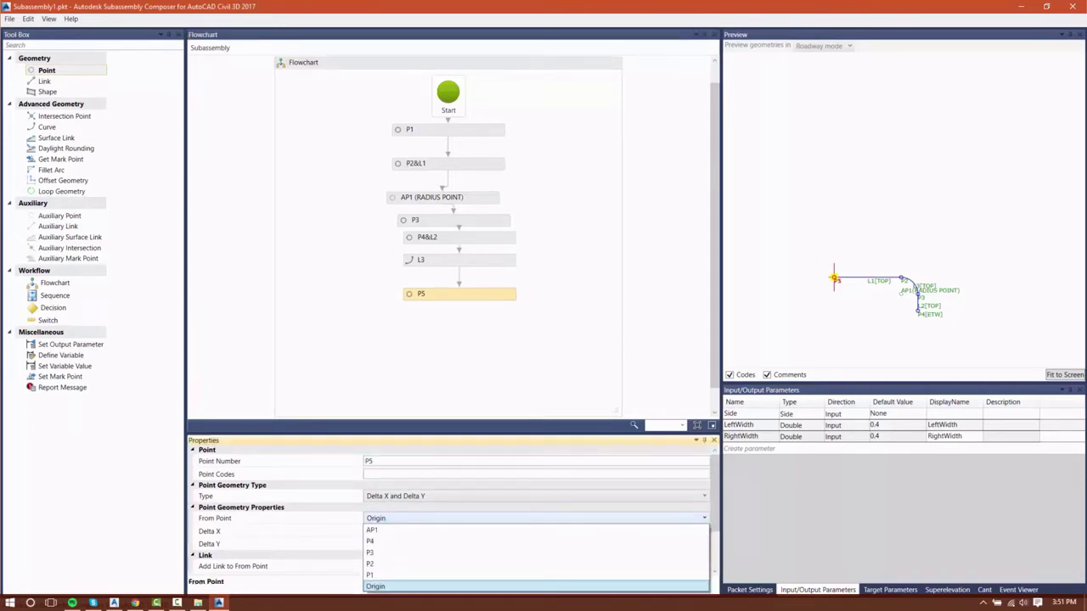
{"action": "left_click", "coordinate": [370, 575]}
{"action": "left_click", "coordinate": [387, 534]}
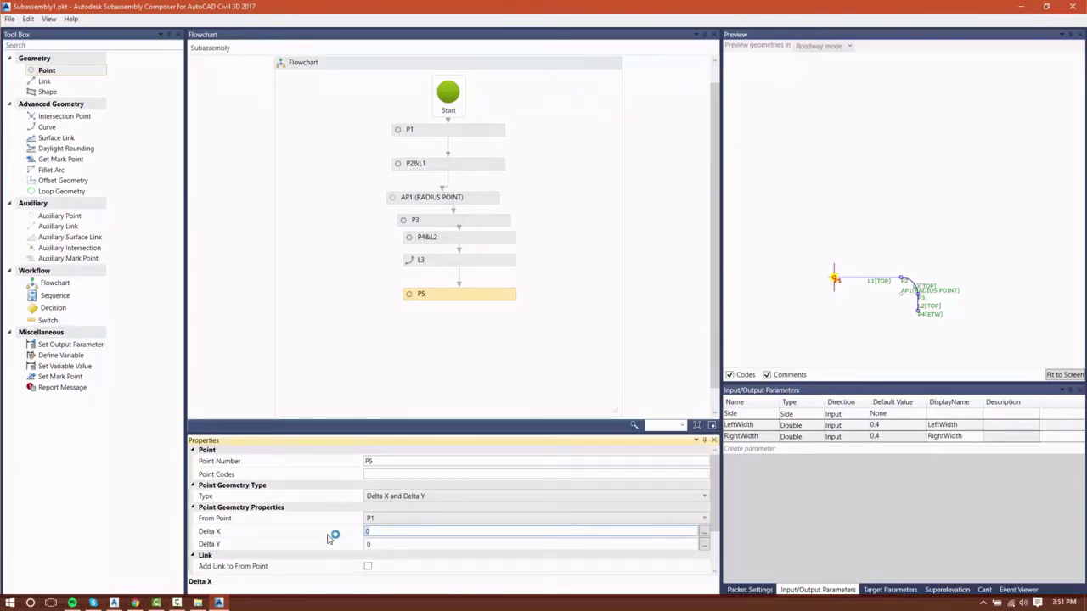
{"action": "type", "text": "LeftWidth"}
{"action": "key", "text": "Return"}
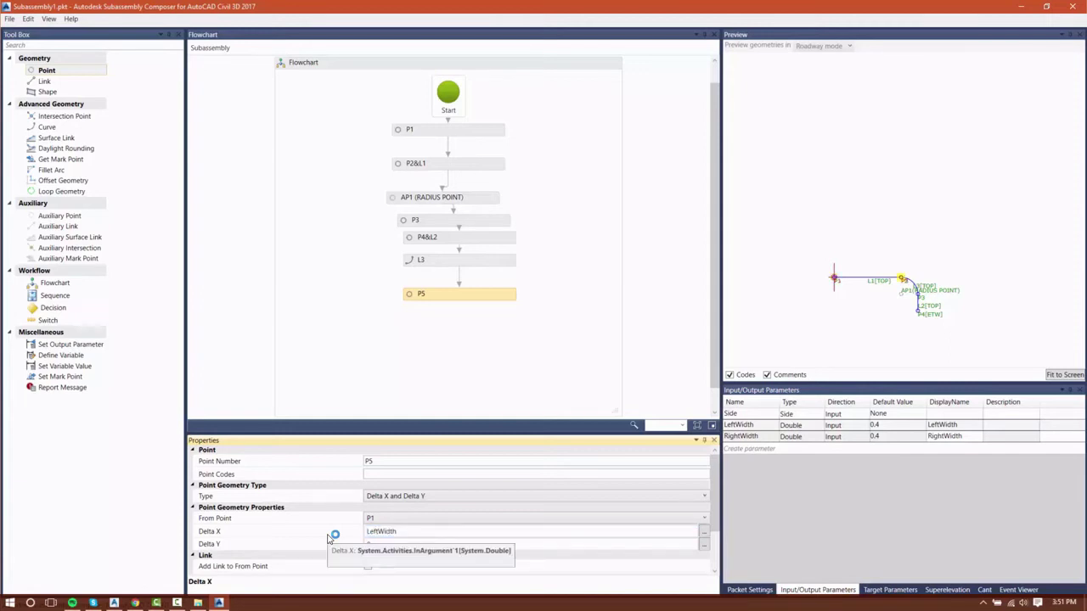
{"action": "left_click", "coordinate": [403, 535]}
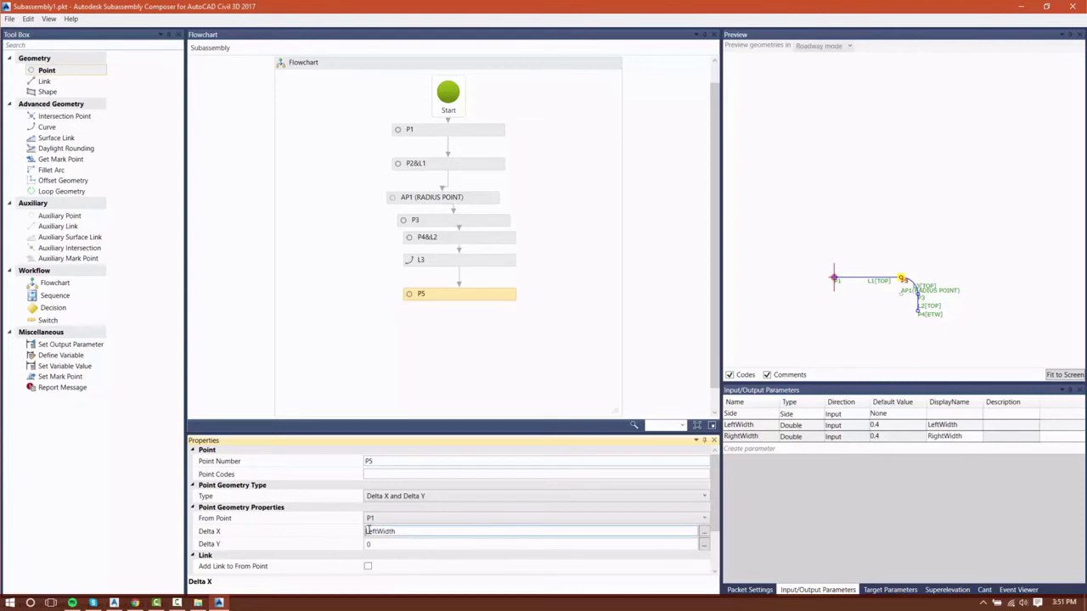
{"action": "type", "text": "-"}
{"action": "left_click", "coordinate": [393, 546]}
{"action": "scroll", "coordinate": [538, 494], "scroll_direction": "down", "scroll_amount": 2}
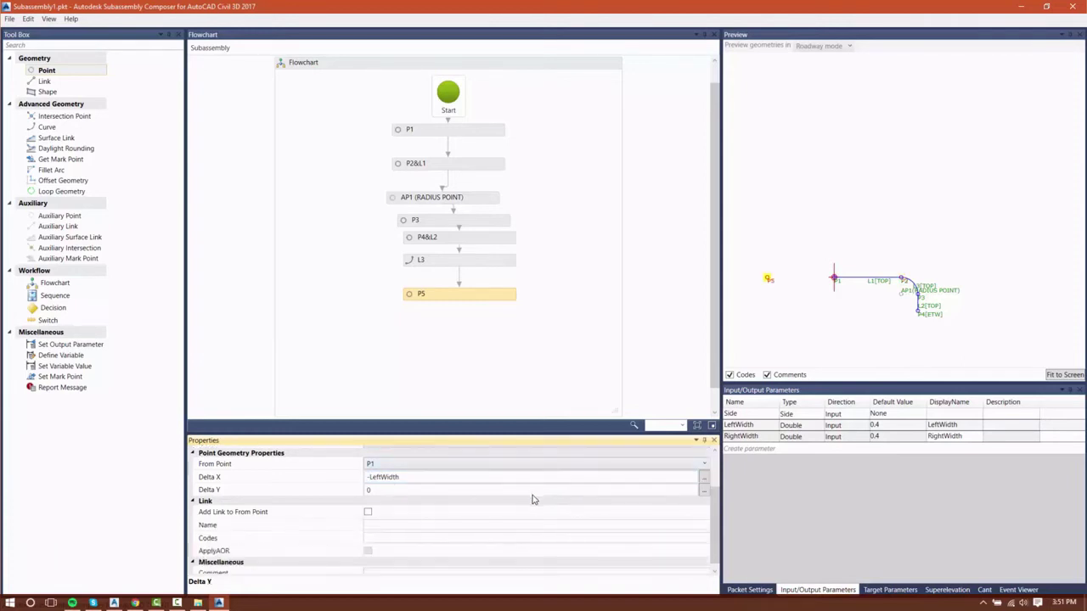
- Link P5 back to P1 as L4 coded "TOP", then add an auxiliary point below
{"action": "left_click", "coordinate": [368, 513]}
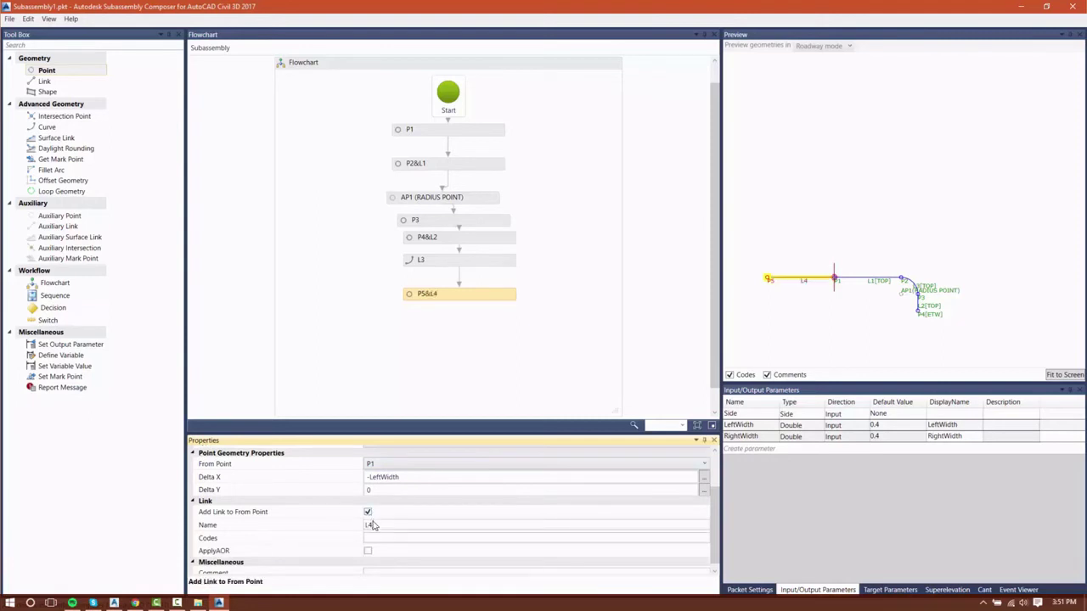
{"action": "double_click", "coordinate": [375, 524]}
{"action": "left_click", "coordinate": [534, 537]}
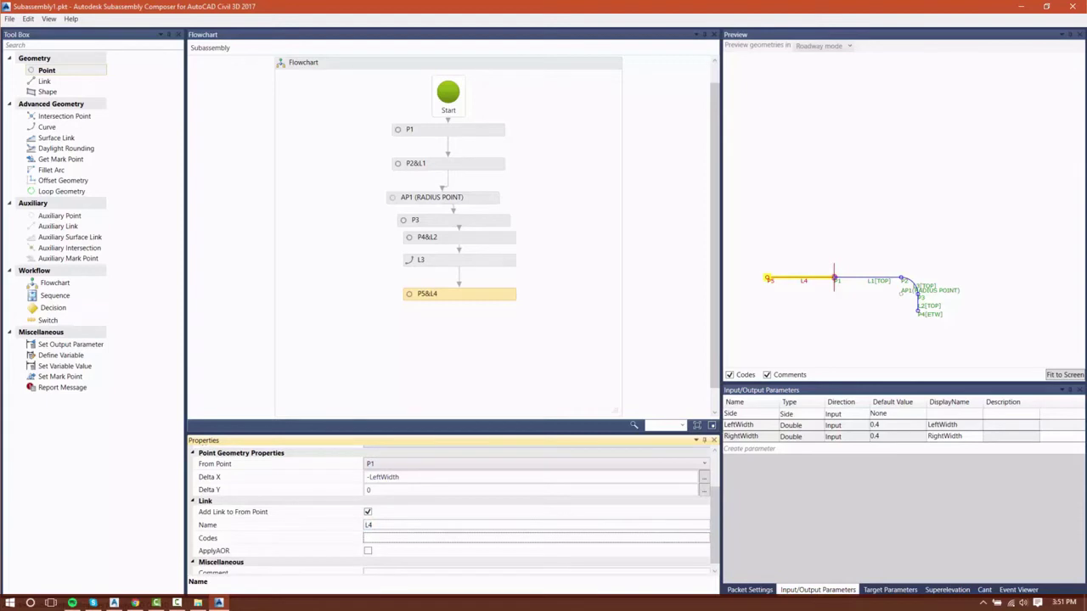
{"action": "left_click", "coordinate": [419, 538]}
{"action": "type", "text": "TOP"}
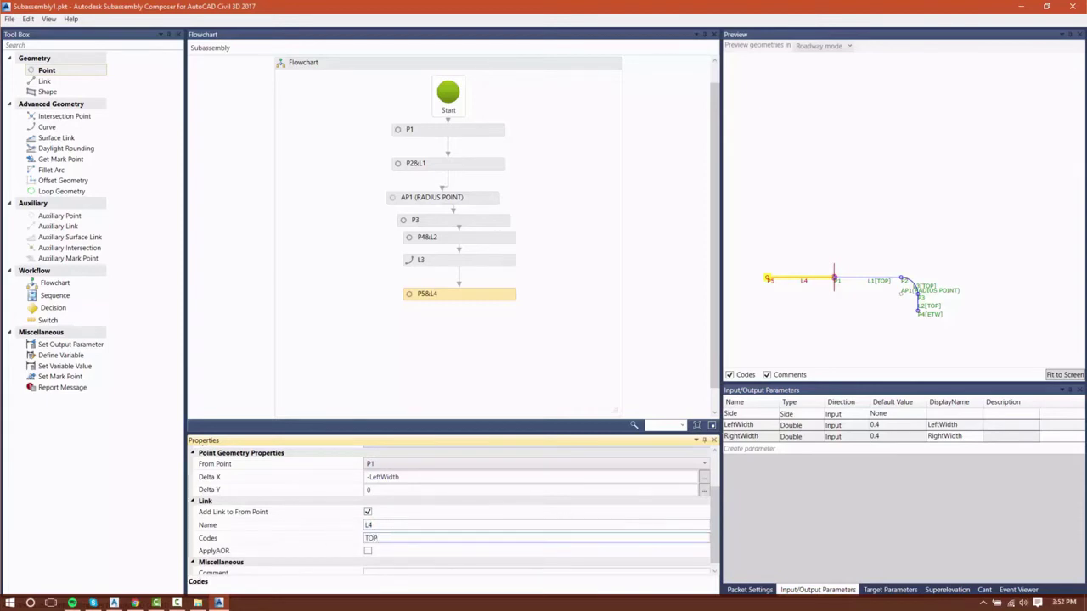
{"action": "key", "text": "Home"}
{"action": "type", "text": "\""}
{"action": "scroll", "coordinate": [412, 534], "scroll_direction": "down", "scroll_amount": 1}
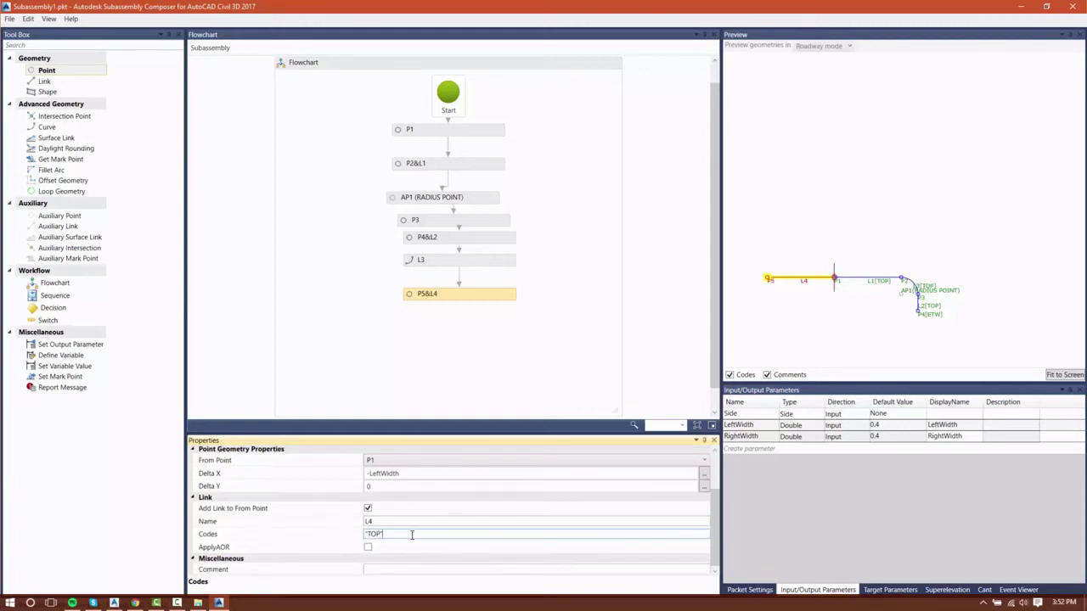
{"action": "left_click", "coordinate": [454, 511]}
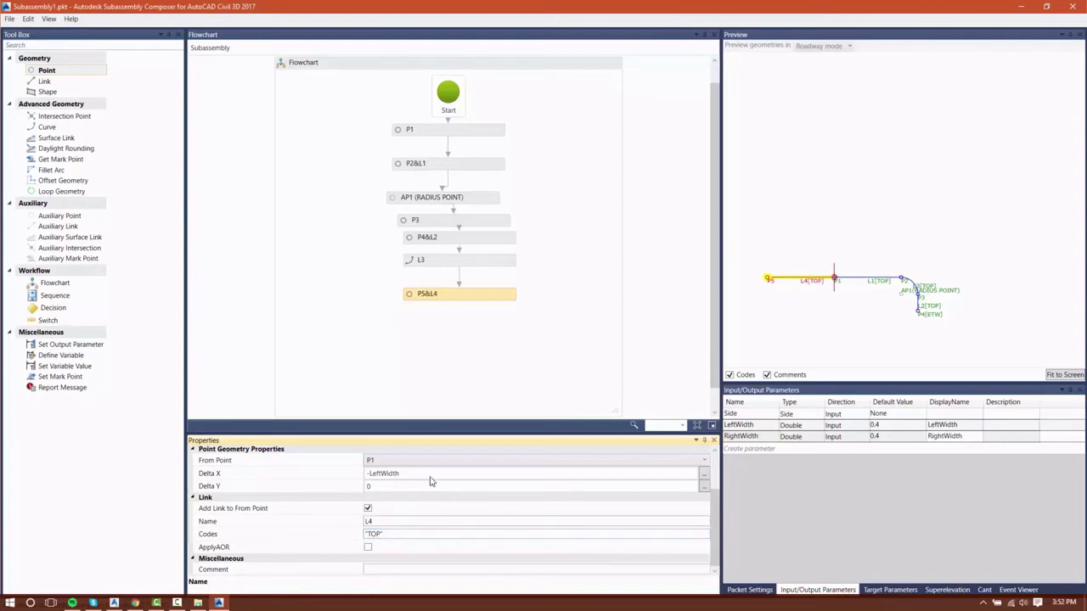
{"action": "left_click_drag", "start_coordinate": [58, 215], "coordinate": [447, 332]}
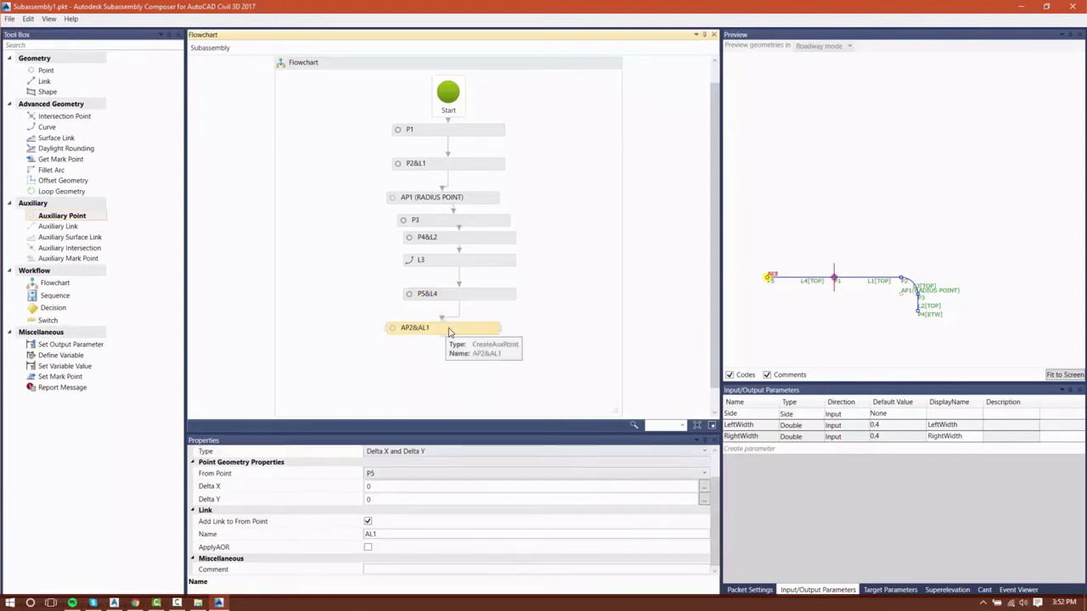
- Set AP2 unlinked at Delta Y -0.1 from P5, with comment RADIUS POINT
{"action": "left_click", "coordinate": [367, 521]}
{"action": "left_click", "coordinate": [378, 499]}
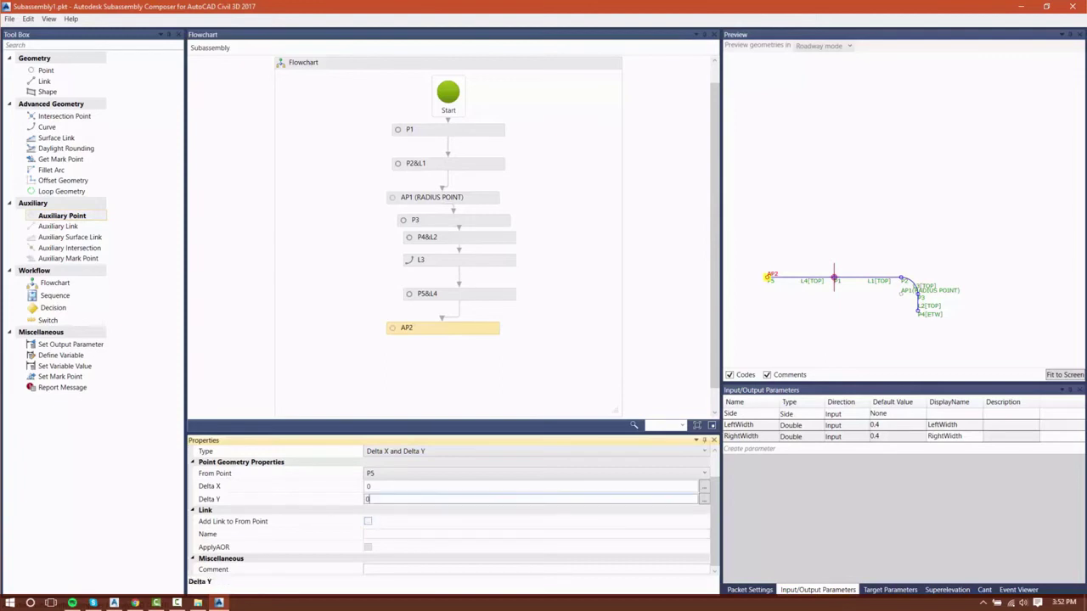
{"action": "double_click", "coordinate": [380, 497]}
{"action": "type", "text": "-0.1"}
{"action": "key", "text": "Return"}
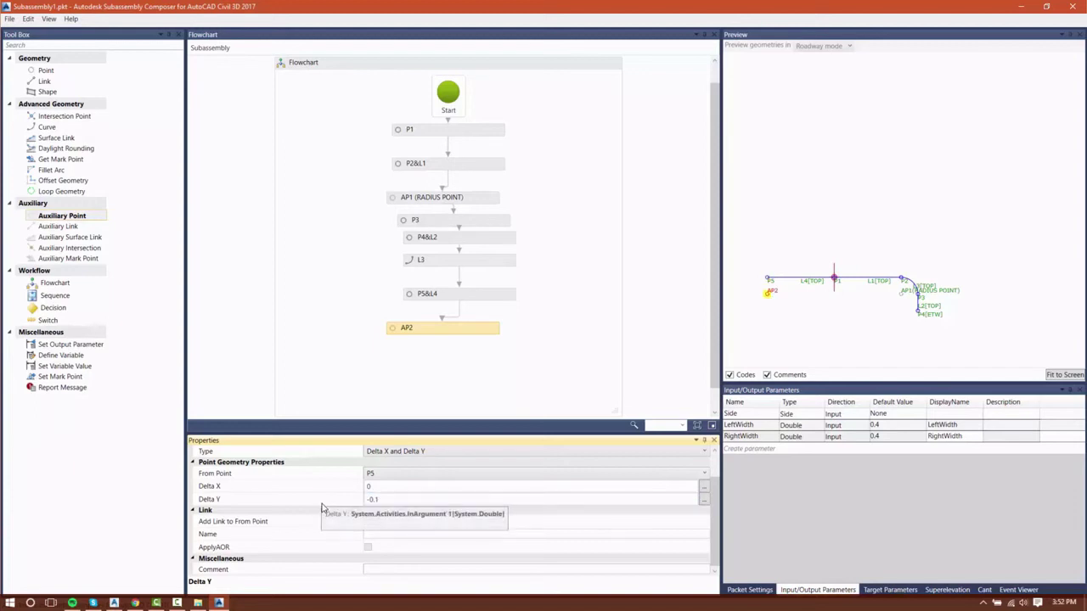
{"action": "left_click", "coordinate": [367, 568]}
{"action": "type", "text": "RADIUS POINT"}
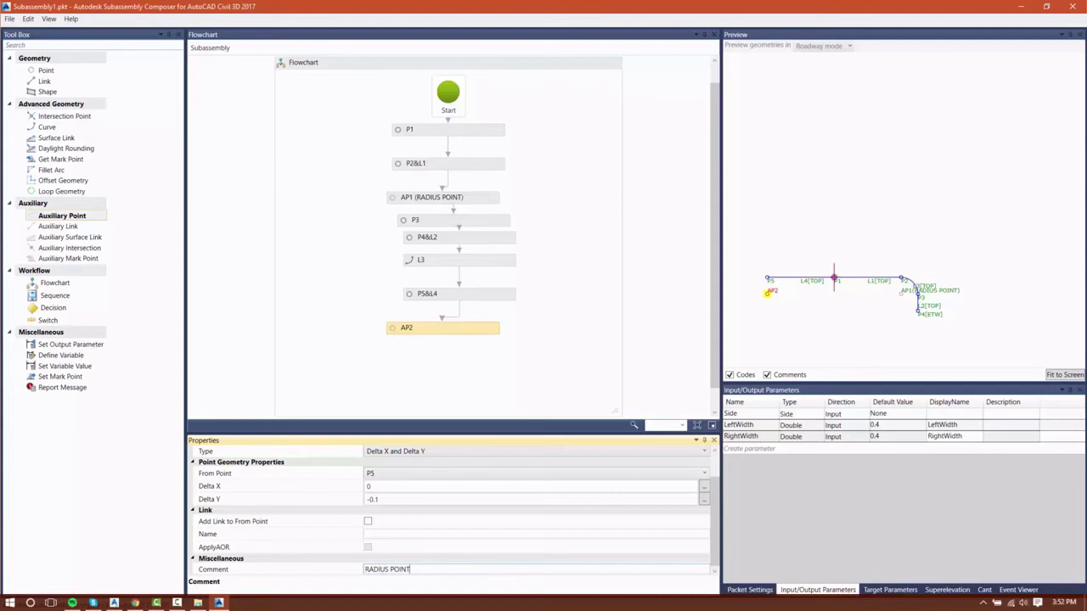
{"action": "left_click", "coordinate": [560, 378]}
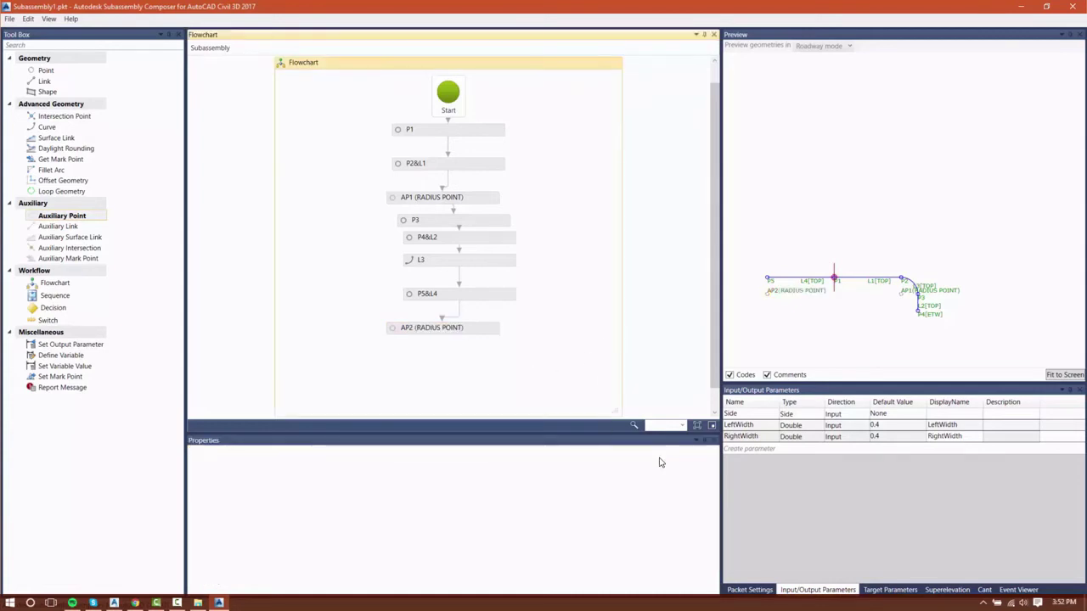
{"action": "scroll", "coordinate": [530, 374], "scroll_direction": "down", "scroll_amount": 1}
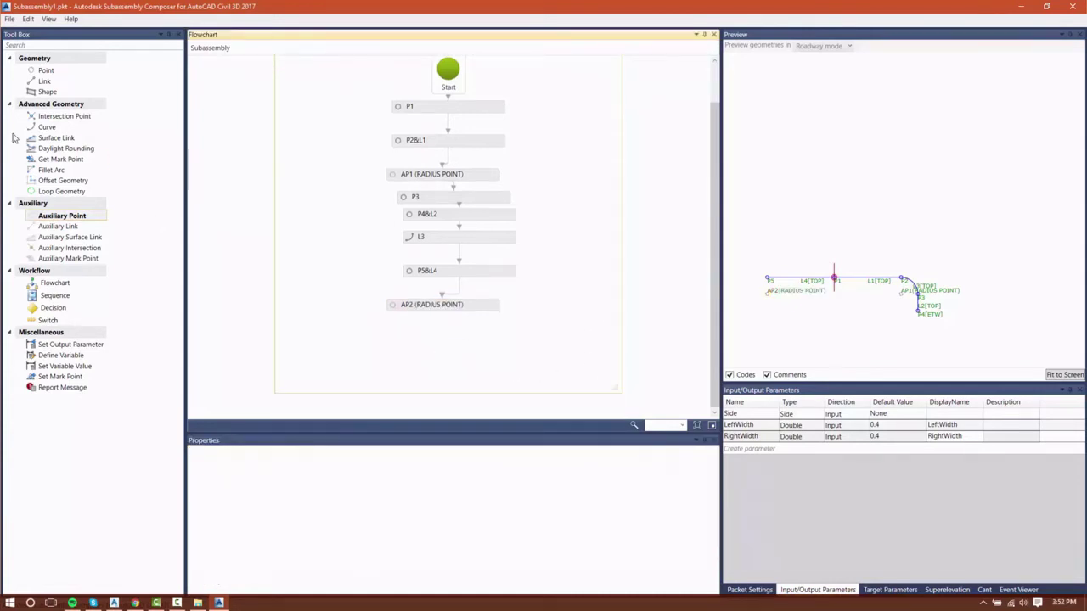
- Add point P6 below AP2, keeping AP2 as its From Point
{"action": "left_click_drag", "start_coordinate": [46, 71], "coordinate": [442, 335]}
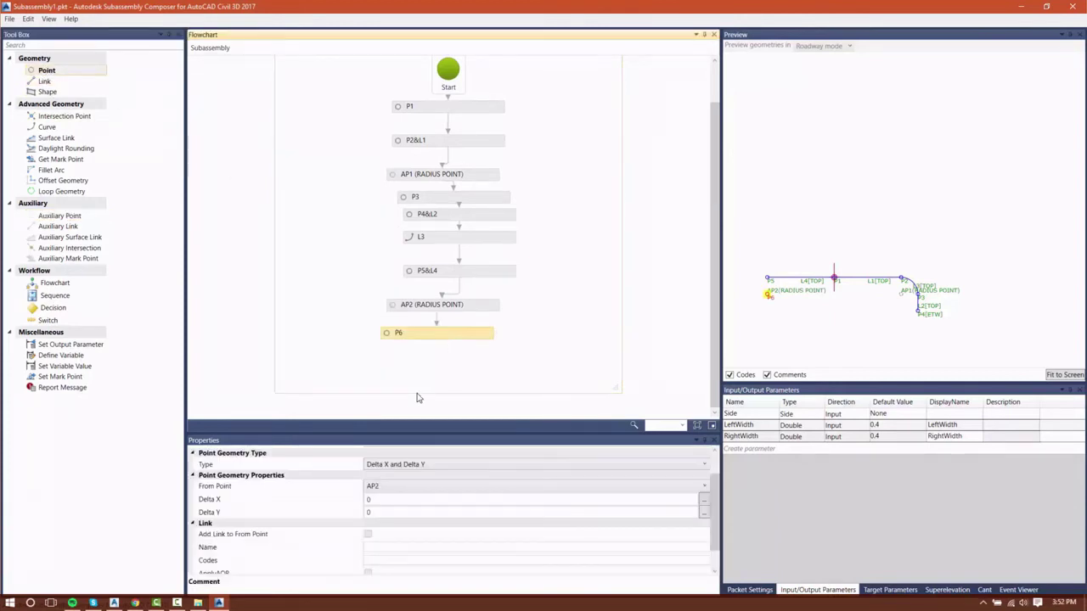
{"action": "scroll", "coordinate": [450, 526], "scroll_direction": "up", "scroll_amount": 1}
{"action": "scroll", "coordinate": [449, 526], "scroll_direction": "up", "scroll_amount": 1}
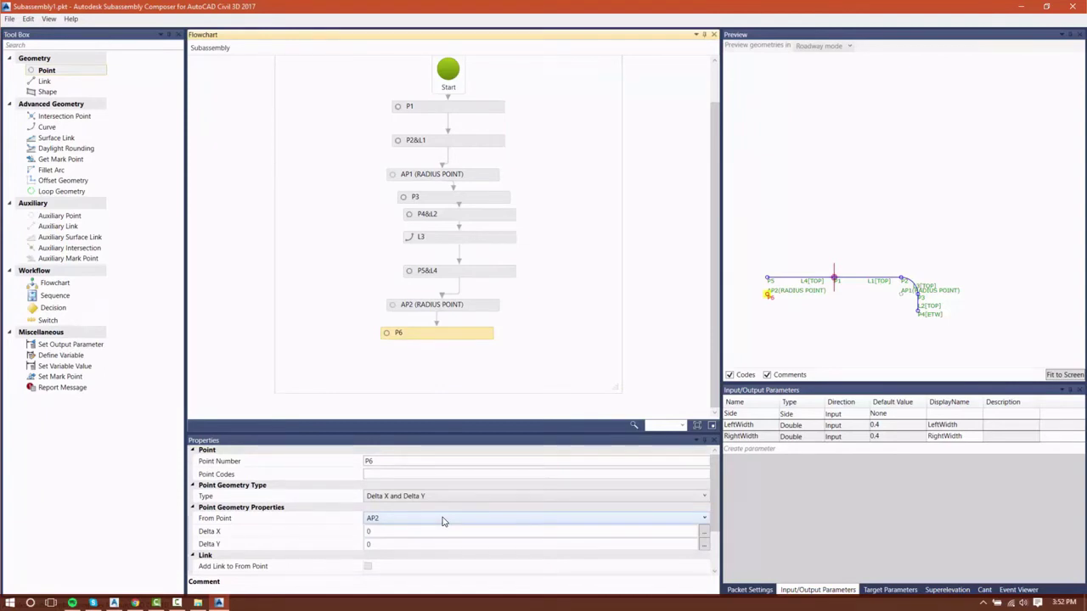
{"action": "left_click", "coordinate": [442, 519]}
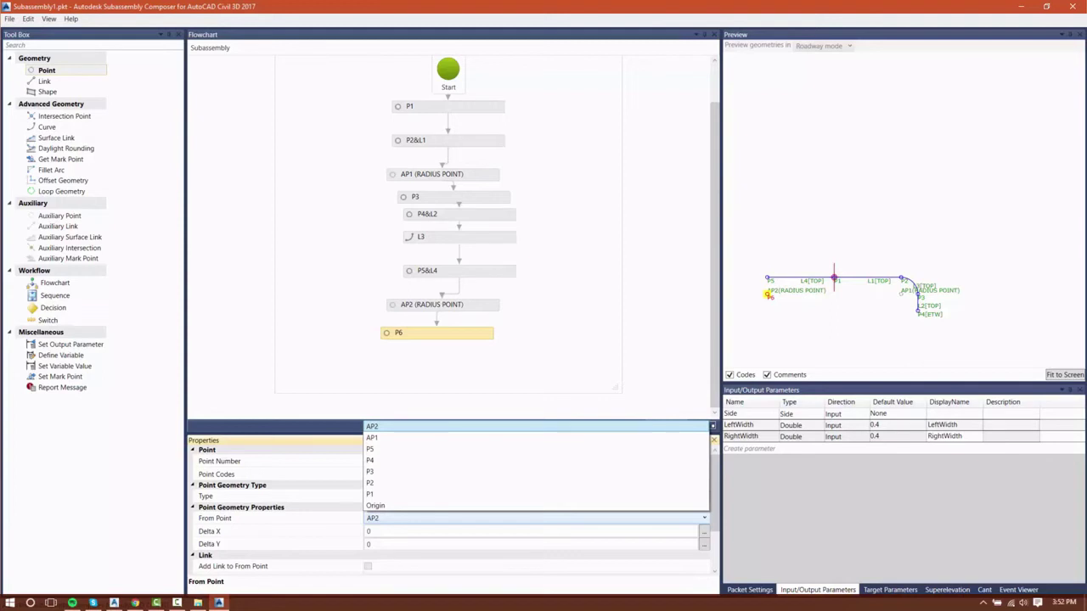
{"action": "key", "text": "Return"}
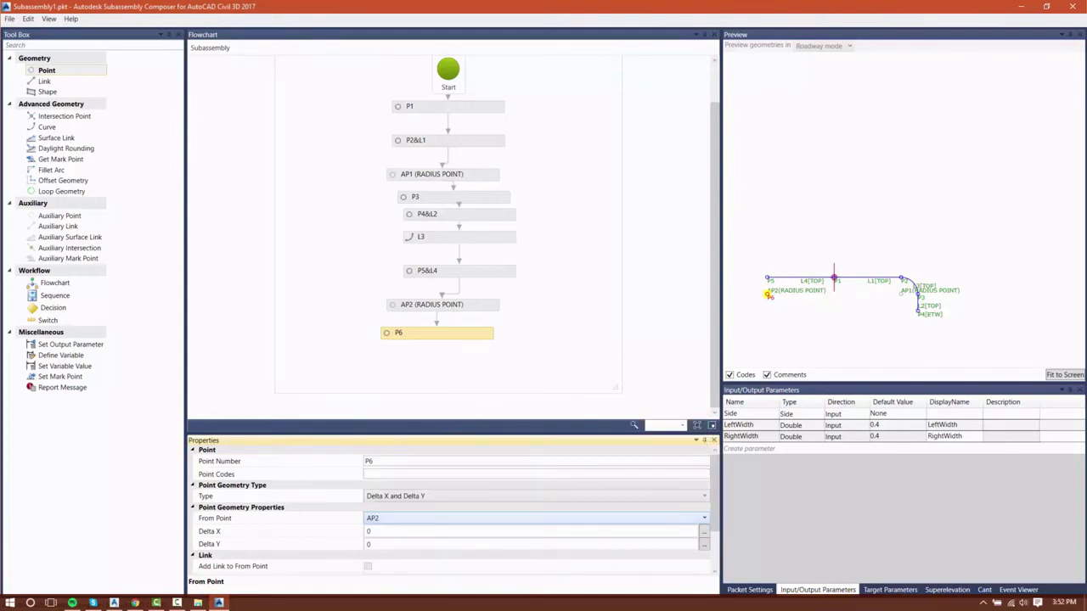
- Set P6's Delta X to -0.1 and add linked point P7&L5 below it
{"action": "left_click", "coordinate": [426, 533]}
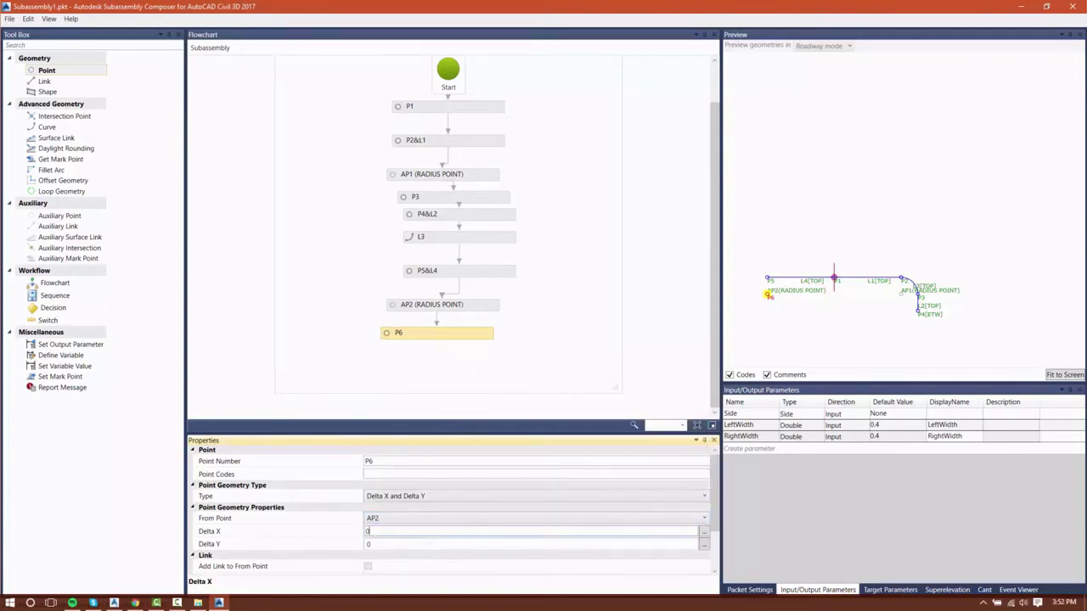
{"action": "double_click", "coordinate": [424, 531]}
{"action": "type", "text": "-0.1"}
{"action": "key", "text": "Return"}
{"action": "scroll", "coordinate": [357, 479], "scroll_direction": "down", "scroll_amount": 2}
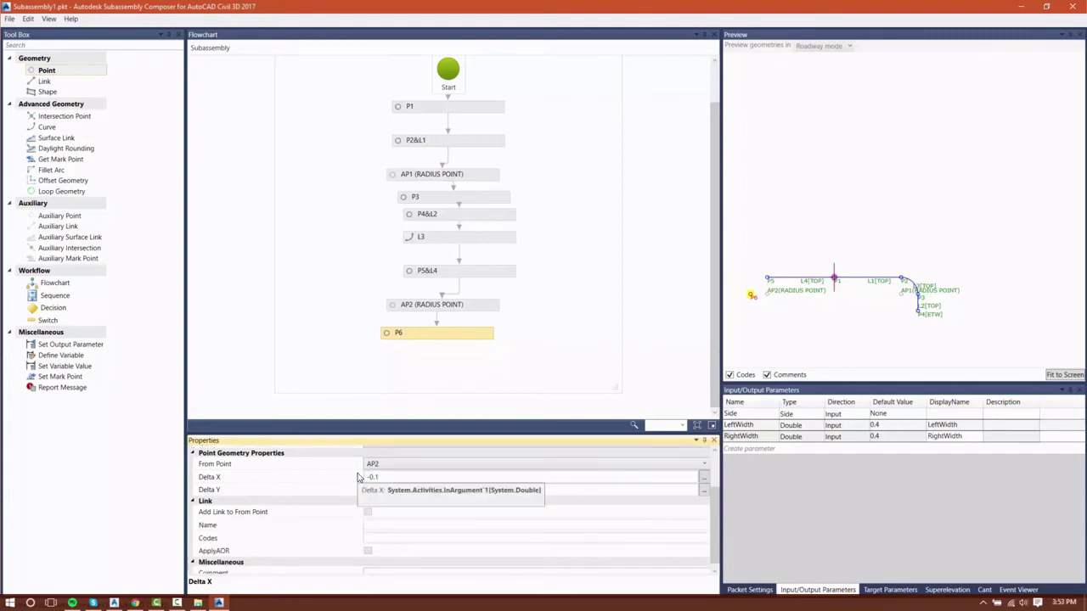
{"action": "left_click", "coordinate": [327, 389]}
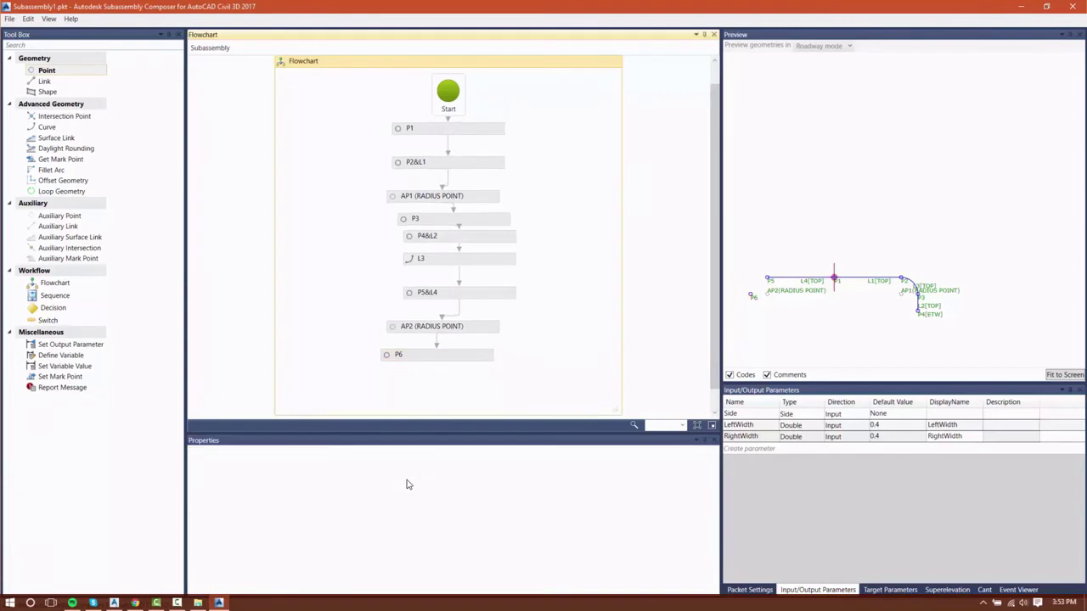
{"action": "left_click", "coordinate": [369, 344]}
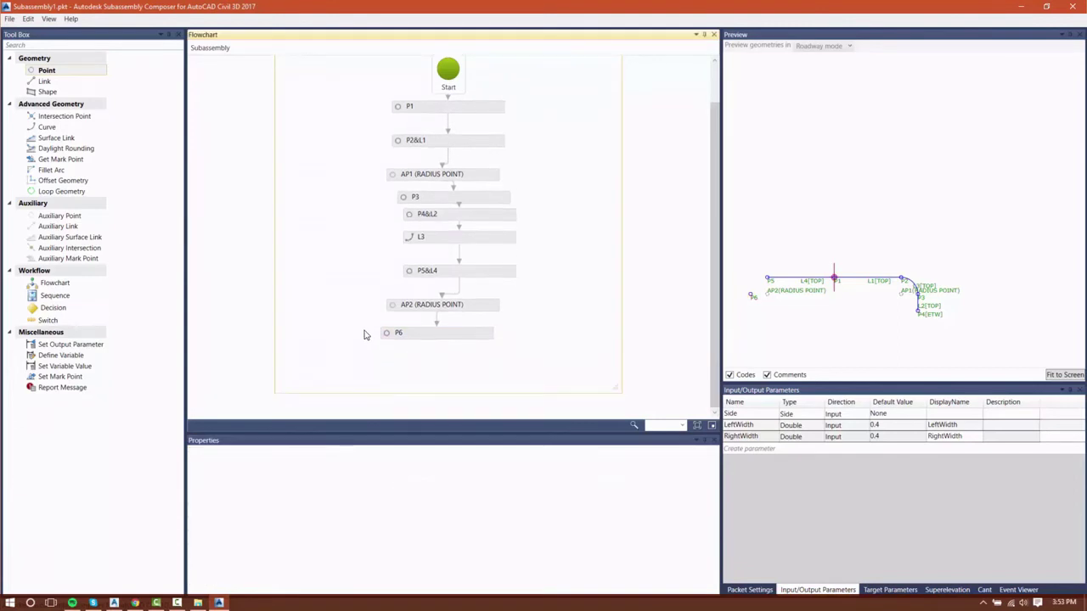
{"action": "left_click_drag", "start_coordinate": [66, 74], "coordinate": [429, 363]}
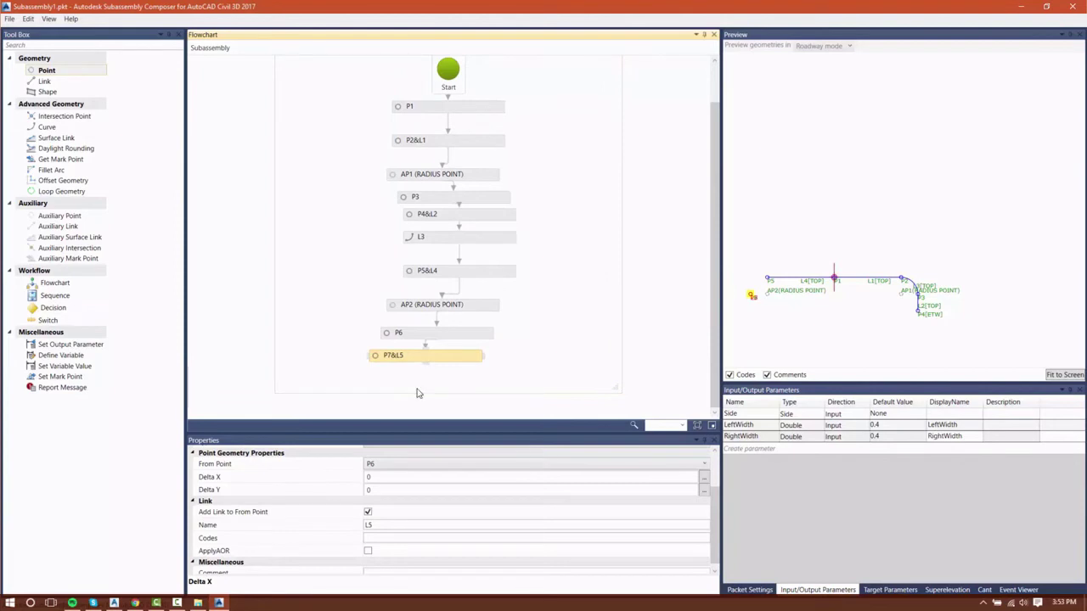
- Code point P7 as ETW and offset it by Delta Y -0.1 below P6
{"action": "scroll", "coordinate": [380, 488], "scroll_direction": "up", "scroll_amount": 2}
{"action": "left_click", "coordinate": [399, 474]}
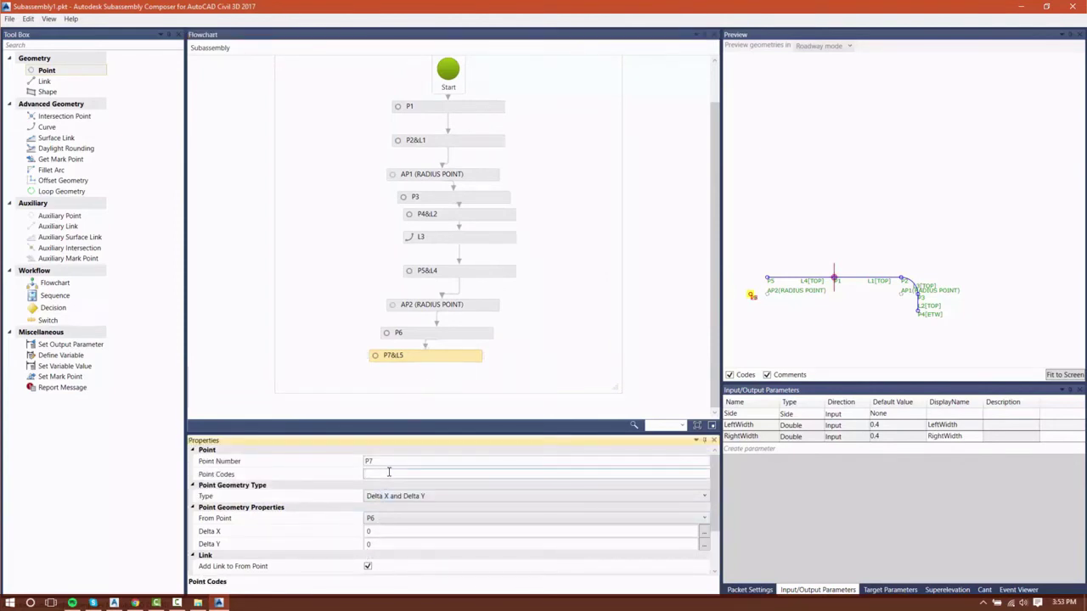
{"action": "type", "text": "\"ETW\""}
{"action": "scroll", "coordinate": [434, 507], "scroll_direction": "down", "scroll_amount": 1}
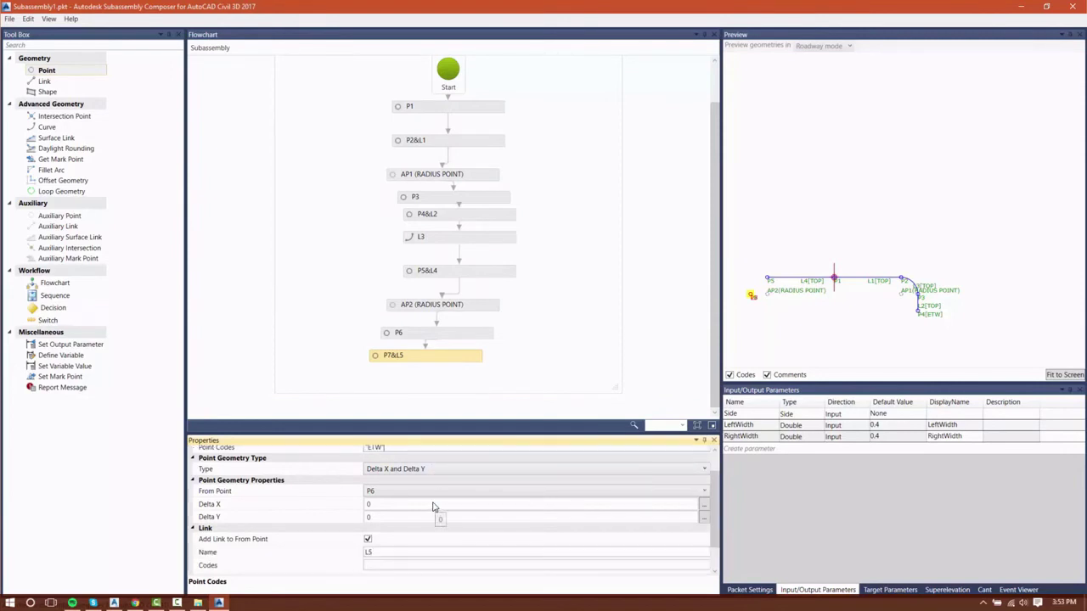
{"action": "left_click", "coordinate": [380, 520]}
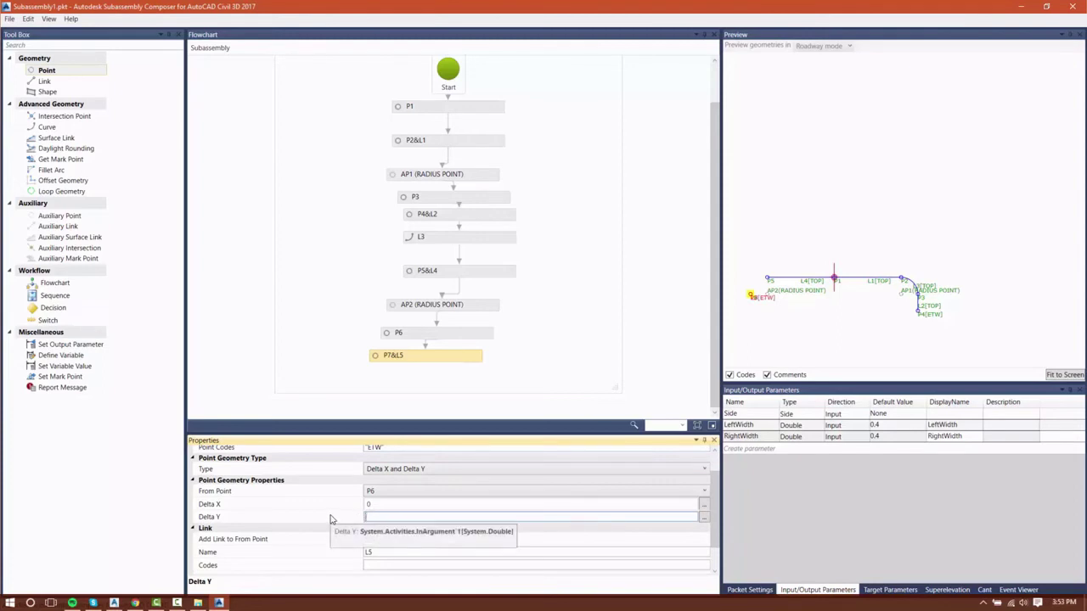
{"action": "type", "text": "-0.1"}
{"action": "key", "text": "Return"}
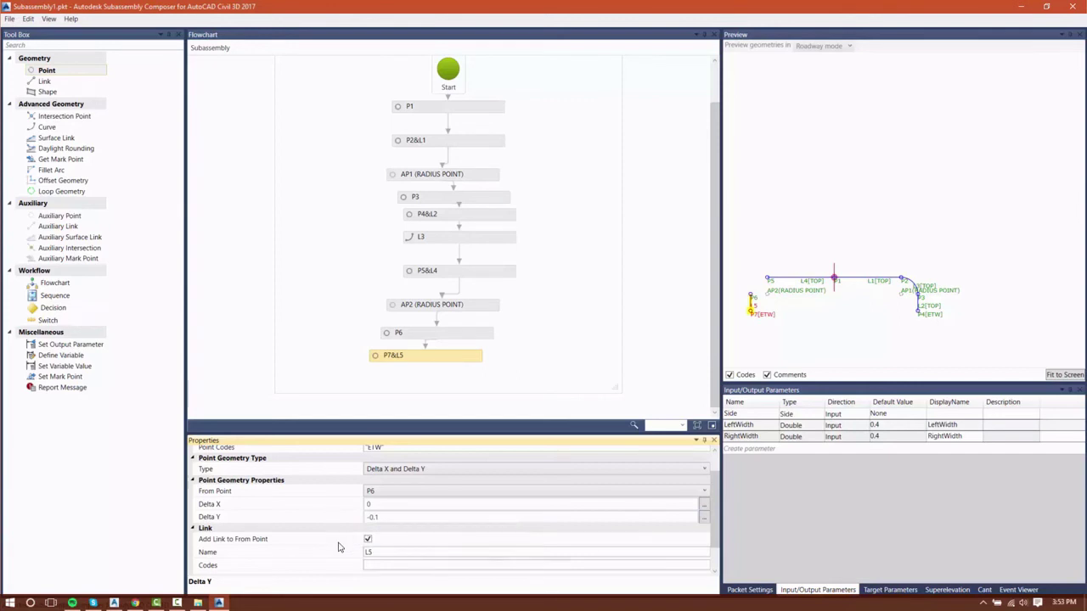
- Code link L5 as TOP and add a curve element below P7 and L5
{"action": "left_click", "coordinate": [373, 565]}
{"action": "type", "text": "\"TOP\""}
{"action": "left_click", "coordinate": [348, 543]}
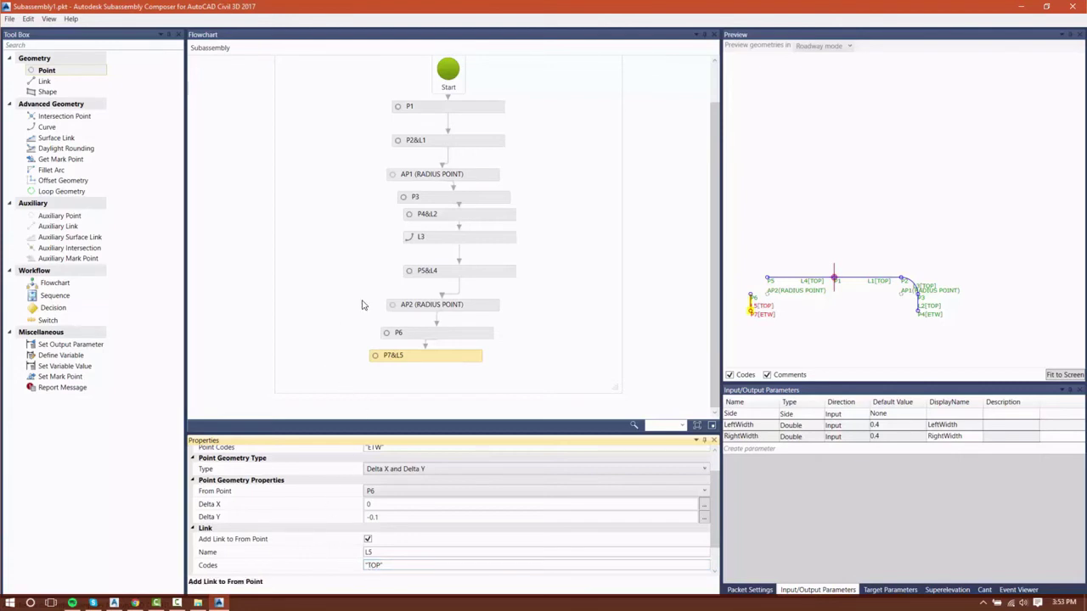
{"action": "left_click_drag", "start_coordinate": [53, 129], "coordinate": [415, 383]}
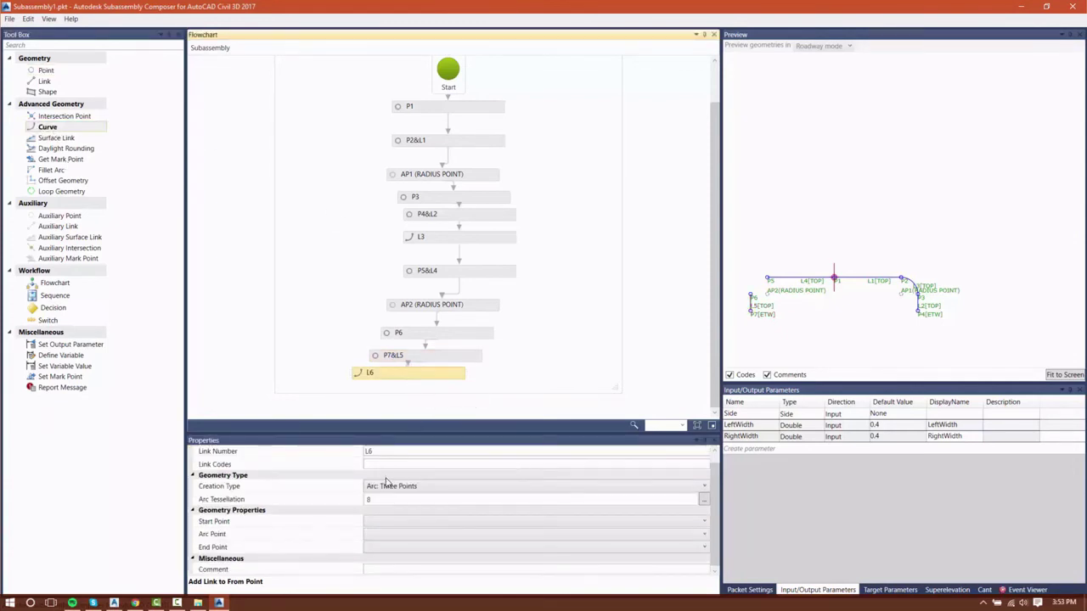
- Give curve L6 the TOP code and the general arc type
{"action": "left_click", "coordinate": [387, 476]}
{"action": "type", "text": "\"TOP\""}
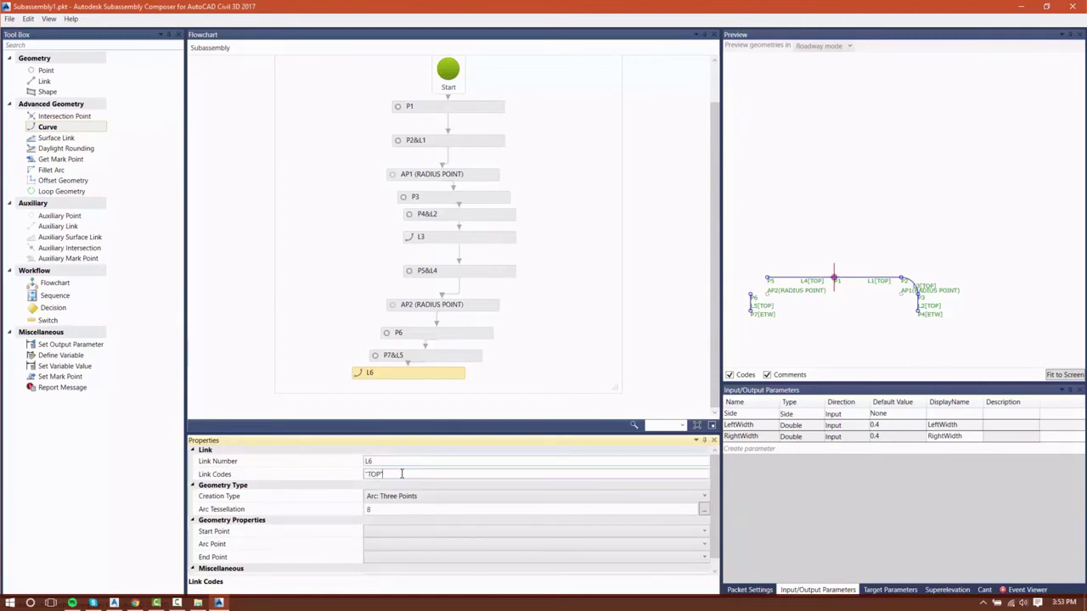
{"action": "left_click", "coordinate": [414, 499]}
{"action": "left_click", "coordinate": [415, 499]}
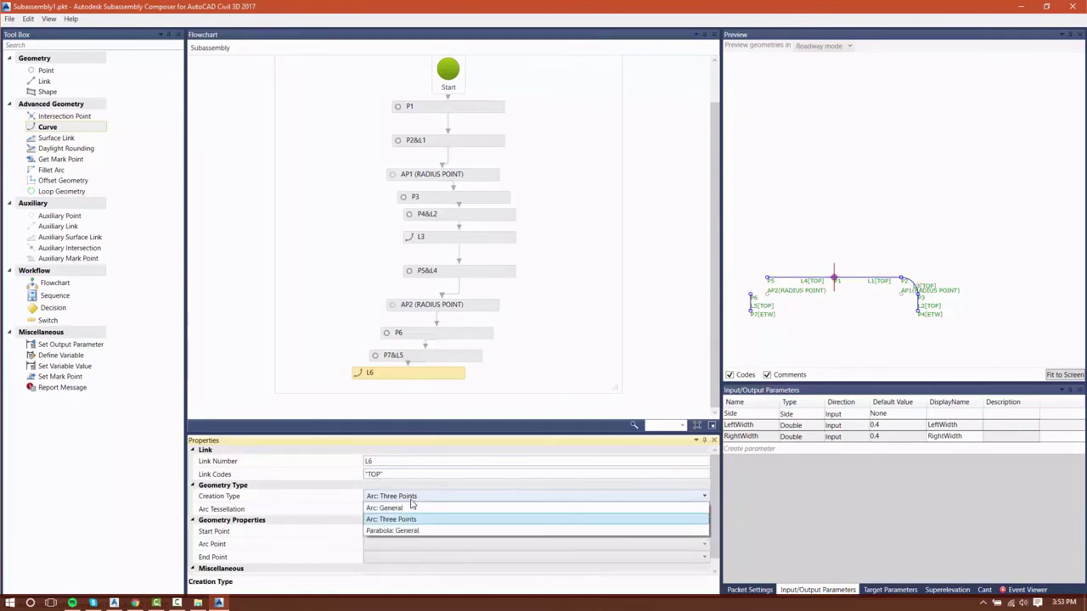
{"action": "left_click", "coordinate": [412, 507]}
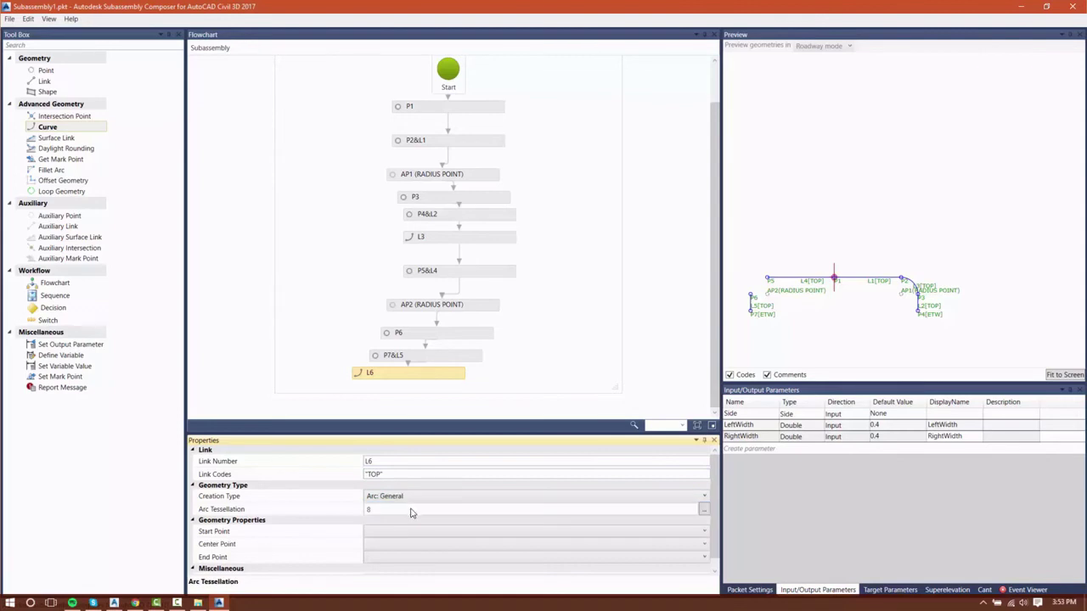
- Set the arc's start point to P5, centre point to AP2 and end point to P6
{"action": "left_click", "coordinate": [371, 531]}
{"action": "left_click", "coordinate": [371, 532]}
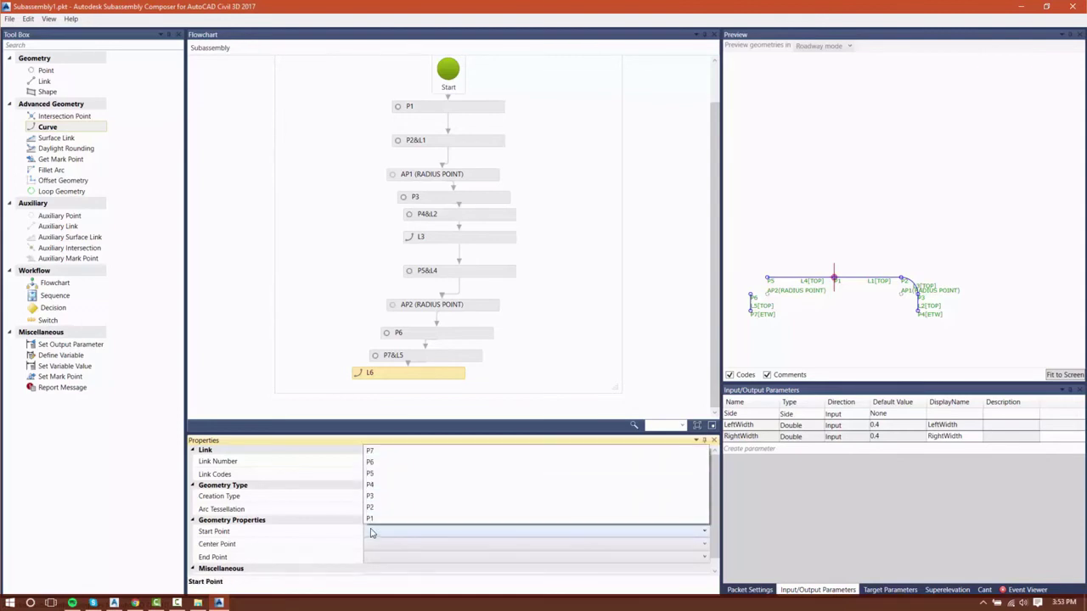
{"action": "left_click", "coordinate": [383, 471]}
{"action": "left_click", "coordinate": [383, 545]}
{"action": "left_click", "coordinate": [380, 526]}
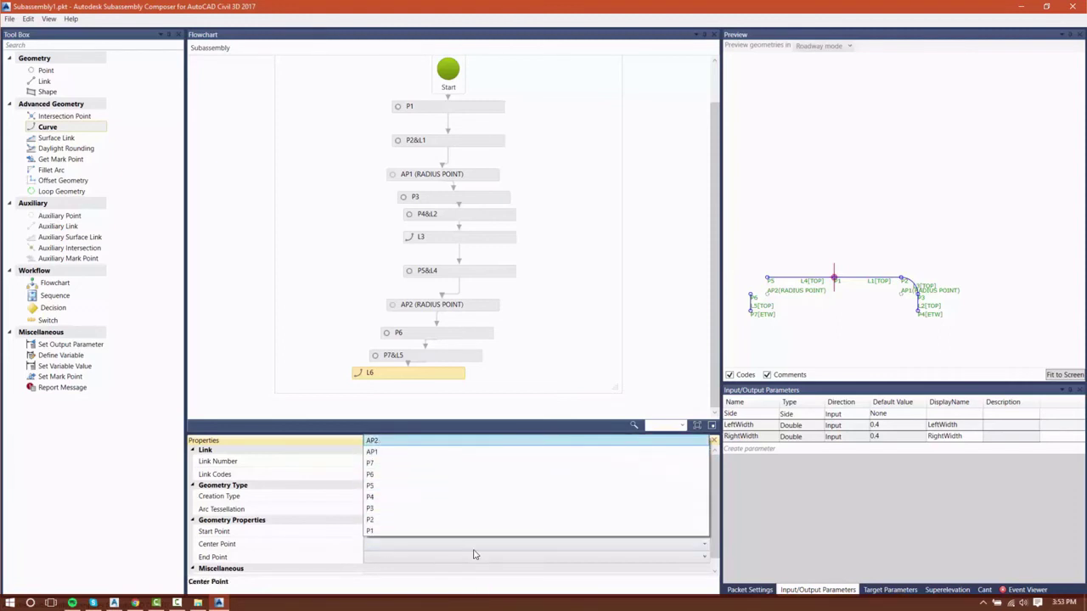
{"action": "left_click", "coordinate": [386, 557]}
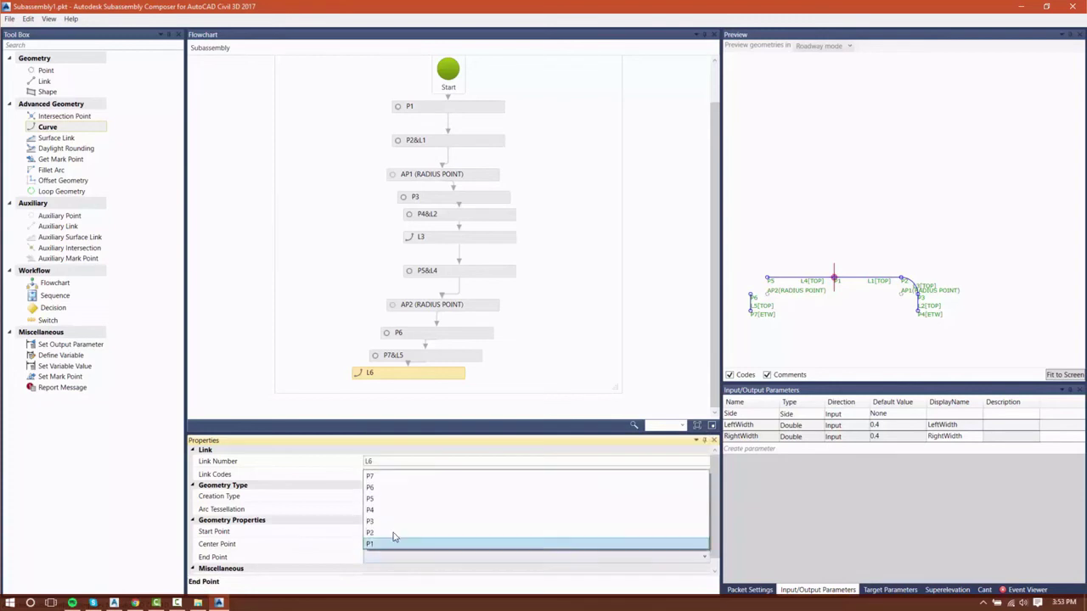
{"action": "left_click", "coordinate": [394, 489]}
{"action": "left_click", "coordinate": [306, 498]}
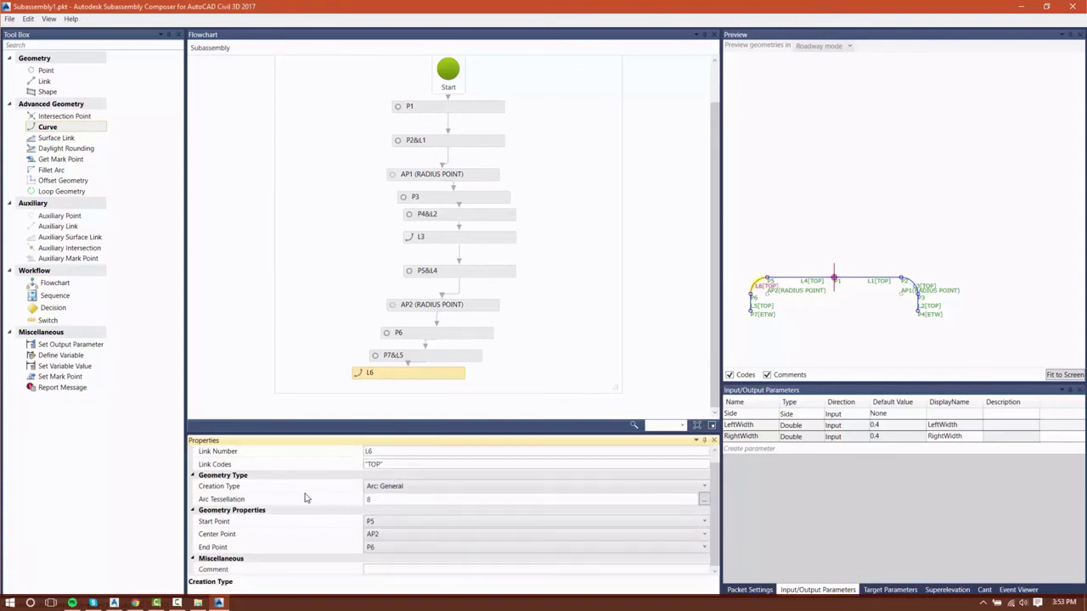
{"action": "left_click", "coordinate": [341, 406]}
{"action": "scroll", "coordinate": [416, 285], "scroll_direction": "down", "scroll_amount": 1}
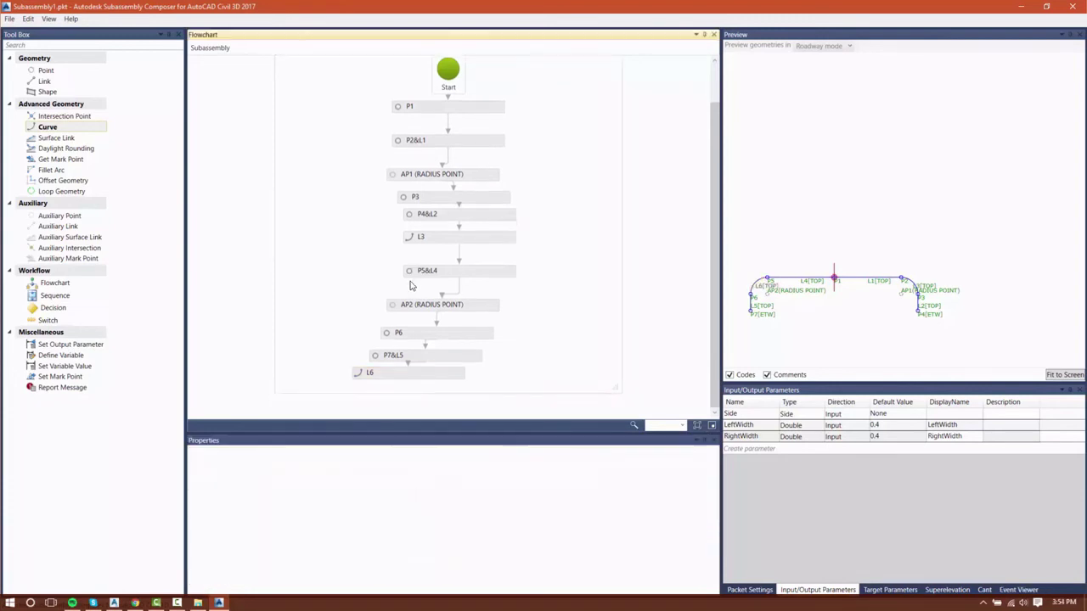
{"action": "left_click", "coordinate": [53, 80]}
- Add link L7 below L6, coded DATUM, running from P4 to P7
{"action": "left_click_drag", "start_coordinate": [66, 107], "coordinate": [396, 387]}
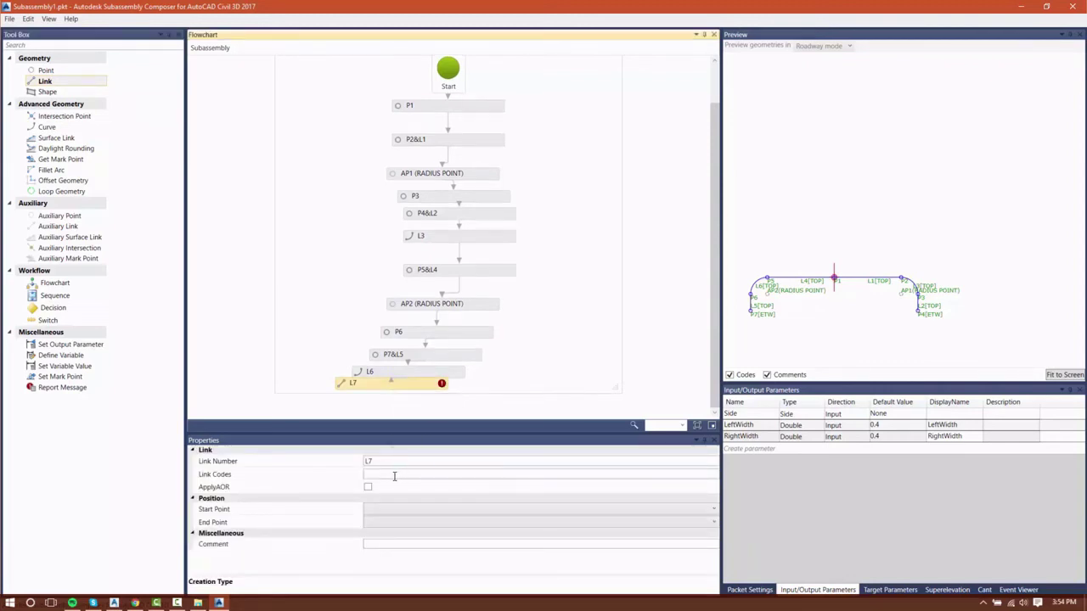
{"action": "left_click", "coordinate": [395, 475]}
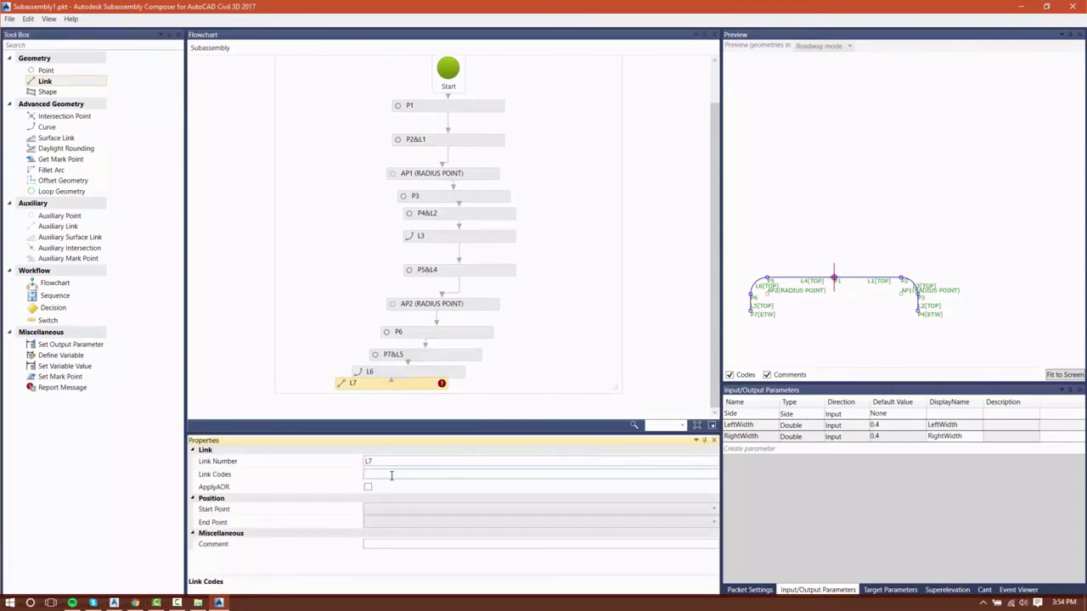
{"action": "type", "text": "\"DATUM"}
{"action": "left_click", "coordinate": [382, 510]}
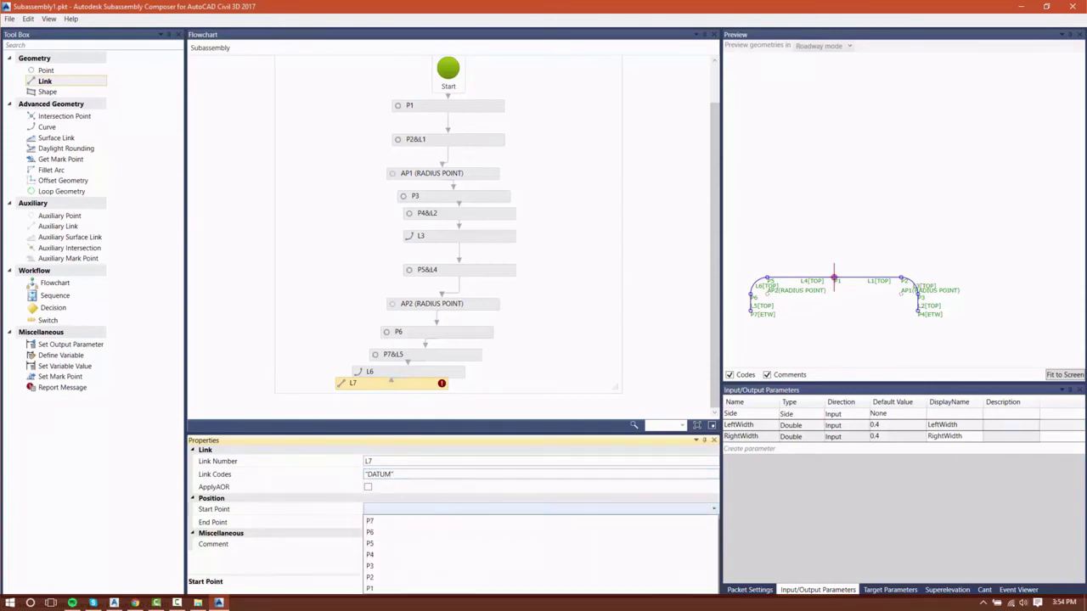
{"action": "left_click", "coordinate": [370, 554]}
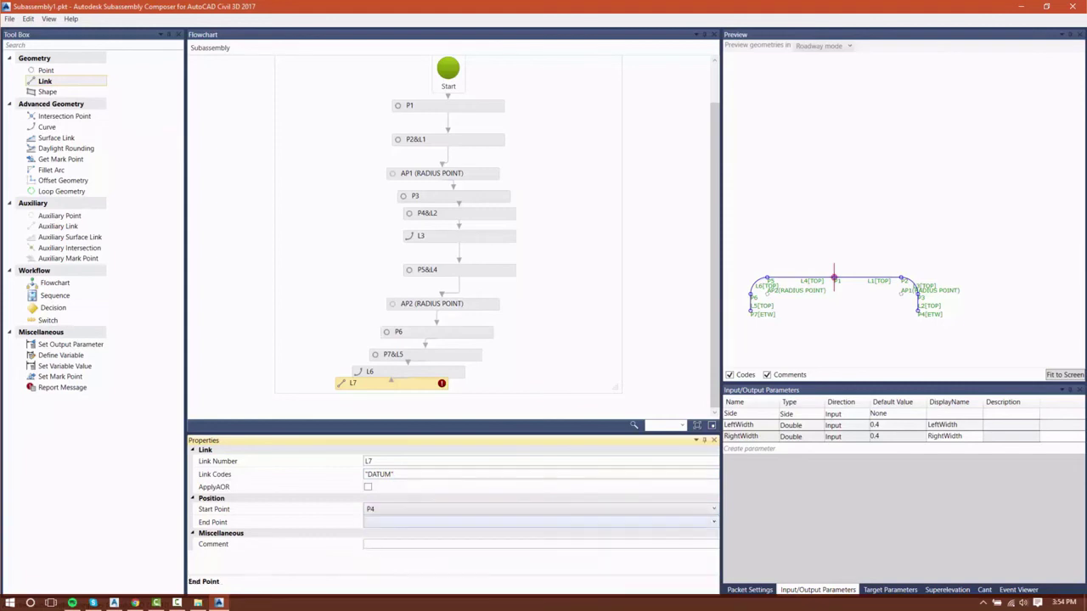
{"action": "left_click", "coordinate": [382, 522]}
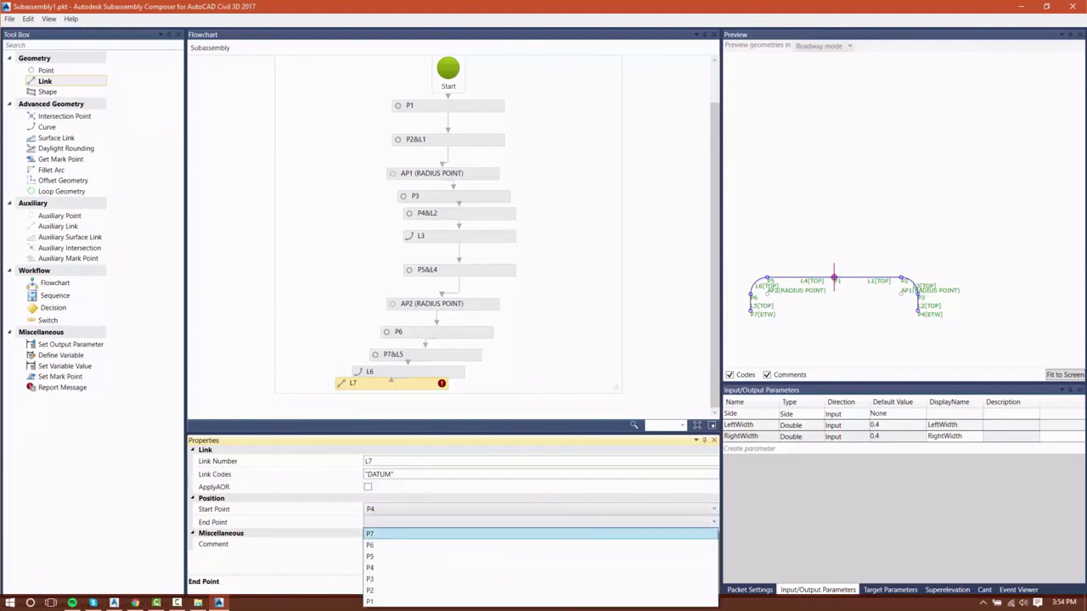
{"action": "left_click", "coordinate": [371, 533]}
{"action": "left_click", "coordinate": [329, 545]}
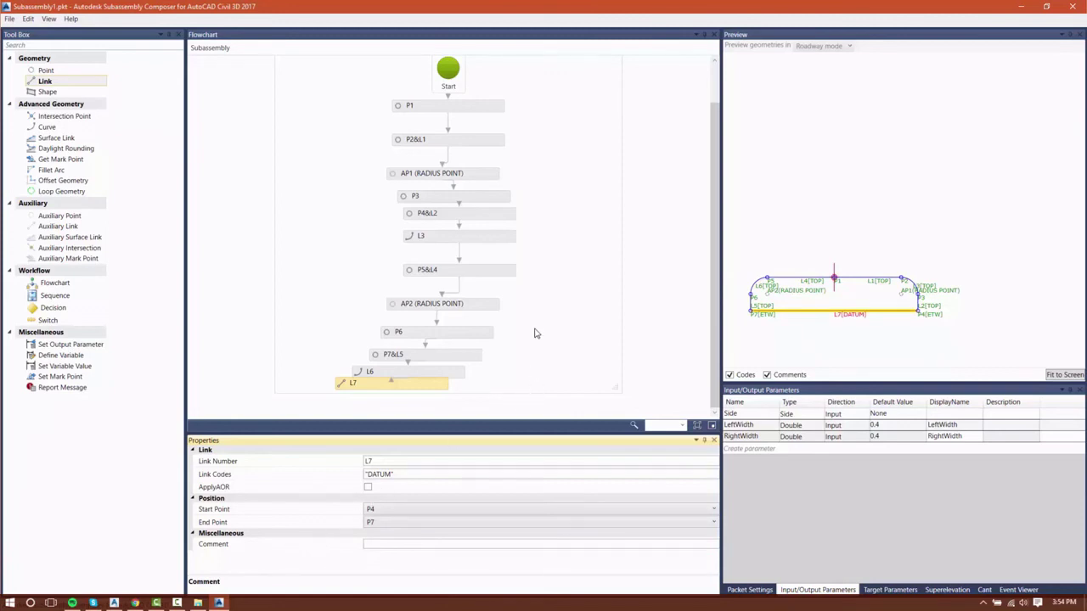
- Fit the preview to show the whole median geometry
{"action": "scroll", "coordinate": [904, 289], "scroll_direction": "down", "scroll_amount": 1}
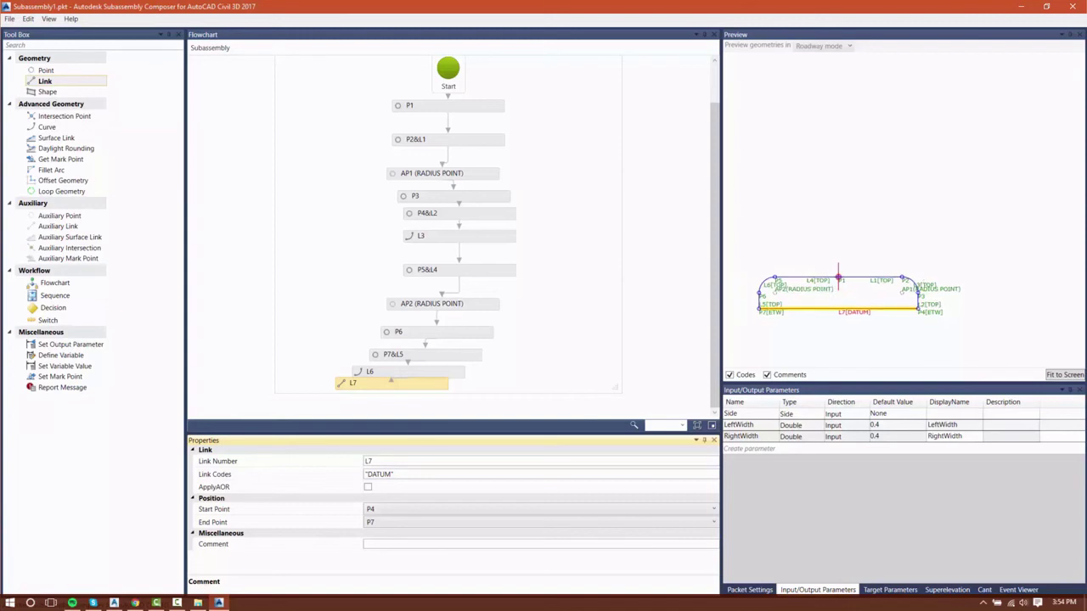
{"action": "left_click", "coordinate": [1063, 375]}
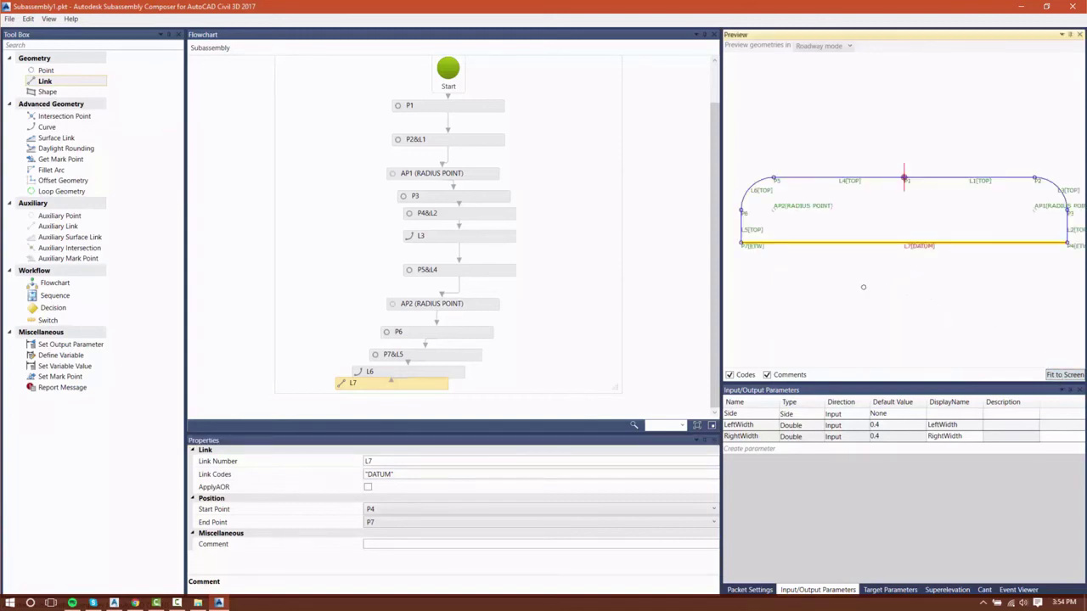
{"action": "scroll", "coordinate": [844, 285], "scroll_direction": "down", "scroll_amount": 1}
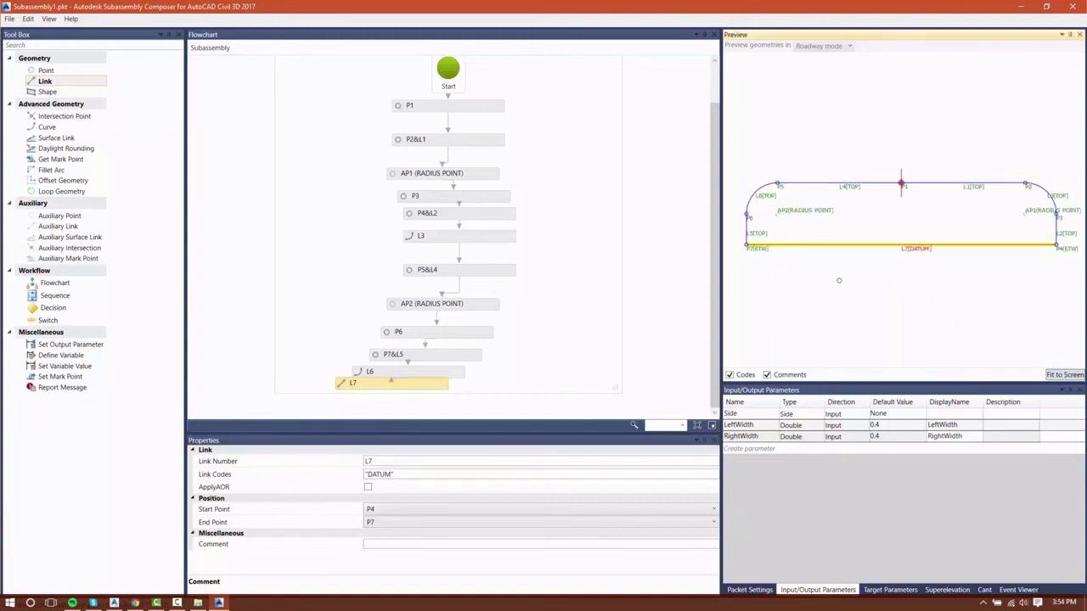
{"action": "scroll", "coordinate": [820, 268], "scroll_direction": "down", "scroll_amount": 1}
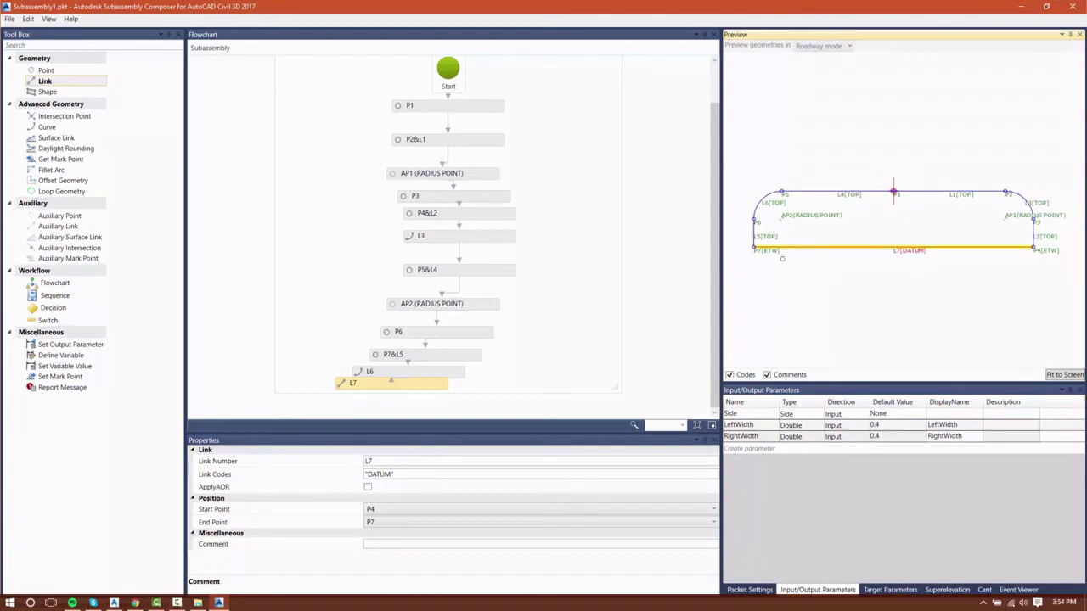
{"action": "left_click", "coordinate": [52, 96]}
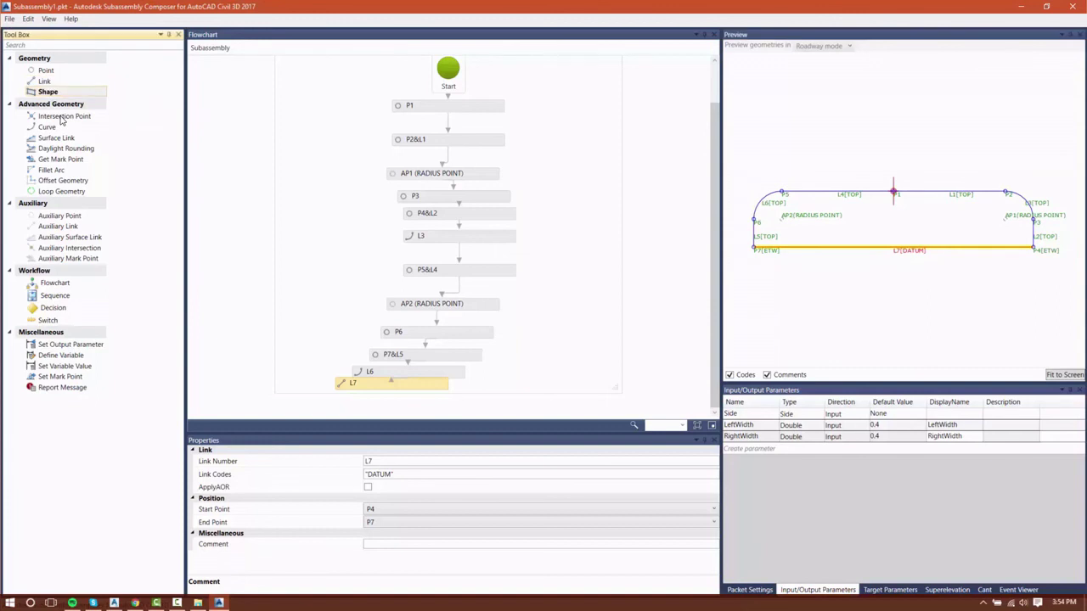
- Add shape S1 at the end of the flowchart with shape code MEDIAN
{"action": "left_click_drag", "start_coordinate": [83, 110], "coordinate": [500, 388]}
{"action": "mouse_move", "coordinate": [626, 486]}
{"action": "left_mouse_down"}
{"action": "mouse_move", "coordinate": [522, 382]}
{"action": "mouse_move", "coordinate": [519, 391]}
{"action": "left_mouse_up"}
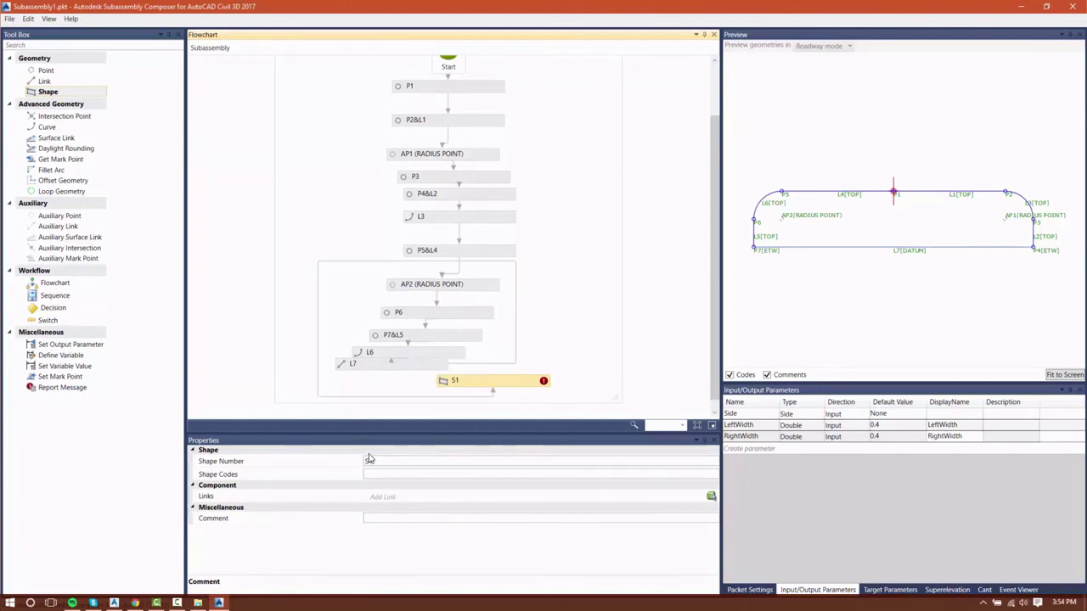
{"action": "left_click", "coordinate": [370, 473]}
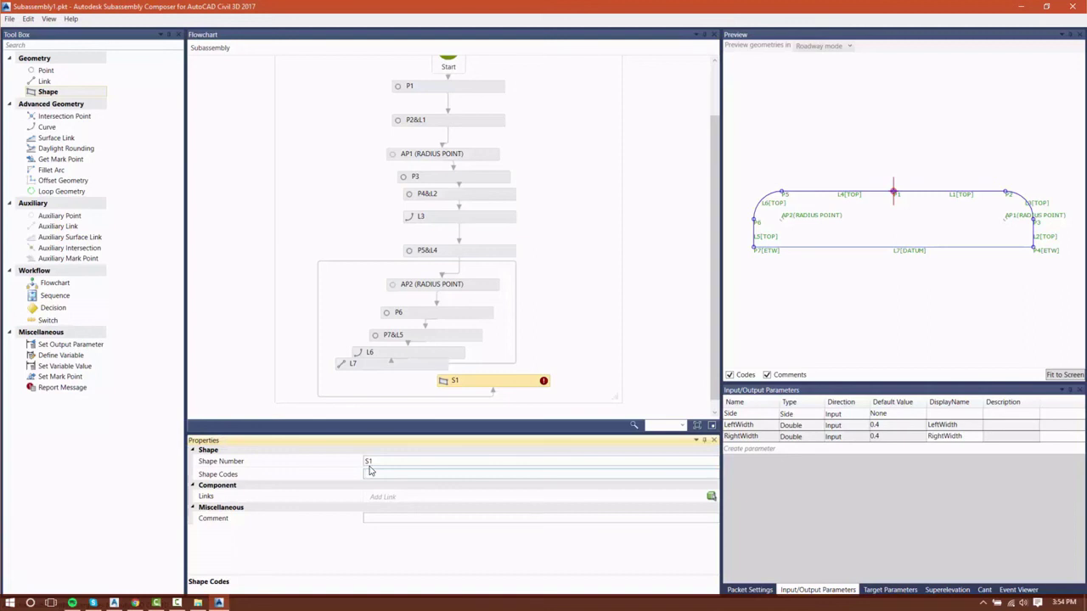
{"action": "type", "text": "\"MEDIAN"}
- Pick the closed median outline in the preview as S1's boundary
{"action": "left_click", "coordinate": [710, 495]}
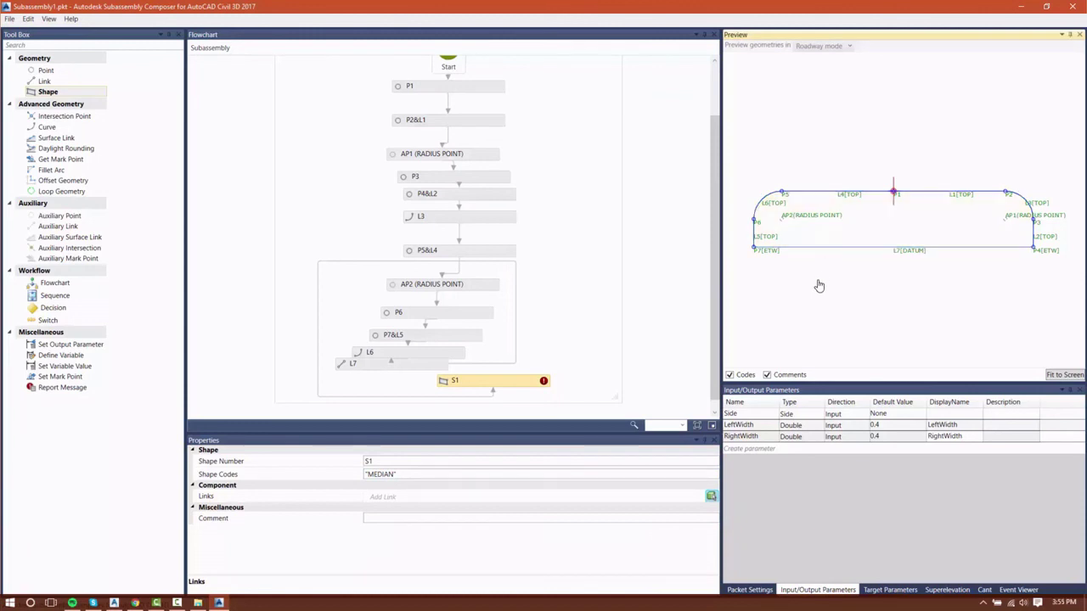
{"action": "left_click", "coordinate": [841, 238]}
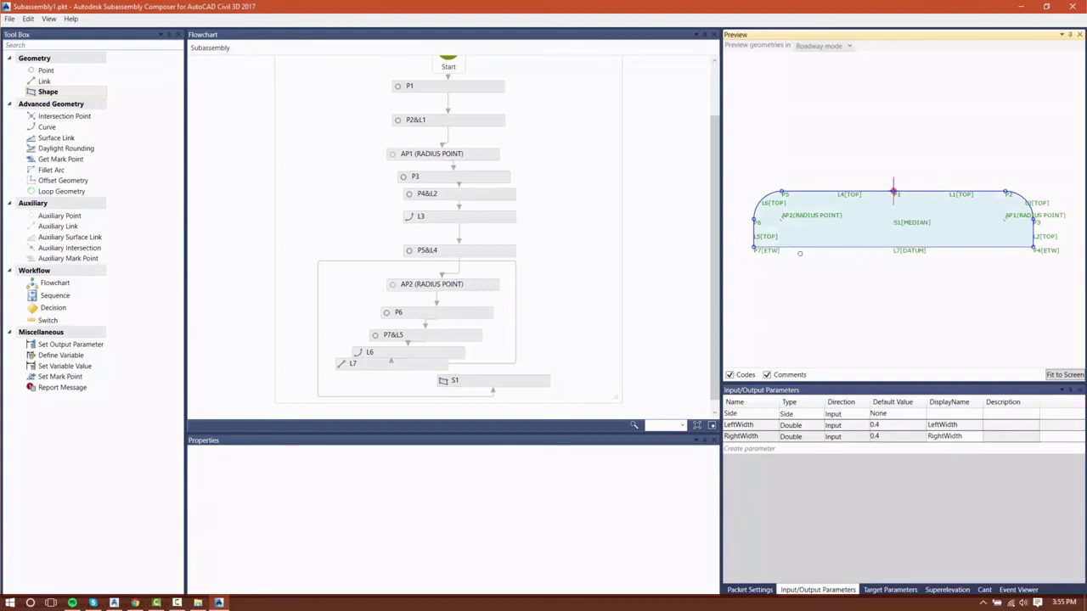
{"action": "left_click", "coordinate": [535, 381]}
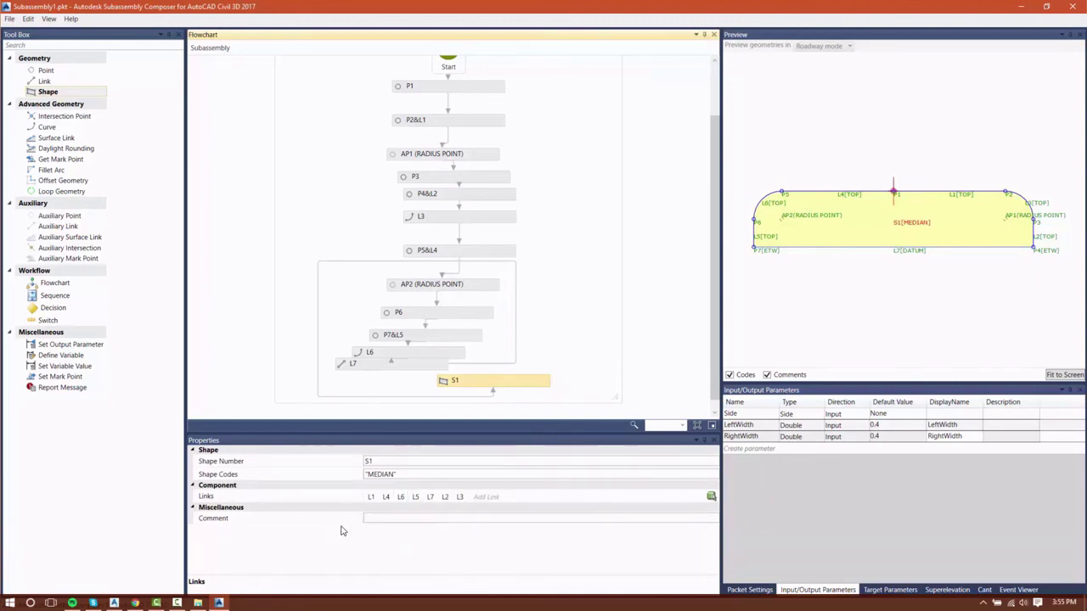
{"action": "left_click", "coordinate": [636, 276]}
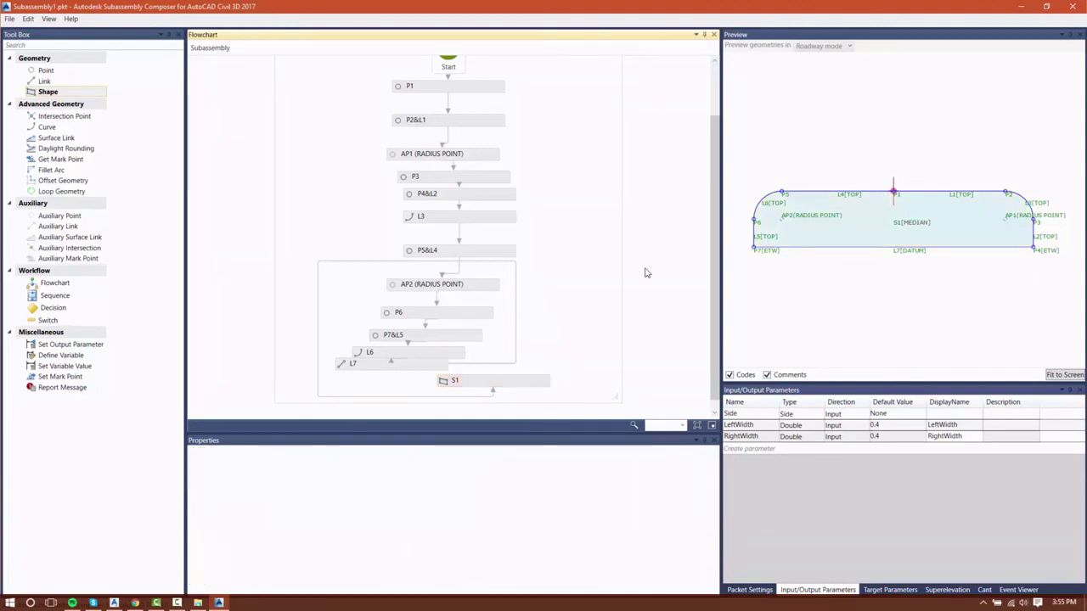
{"action": "left_click", "coordinate": [10, 18]}
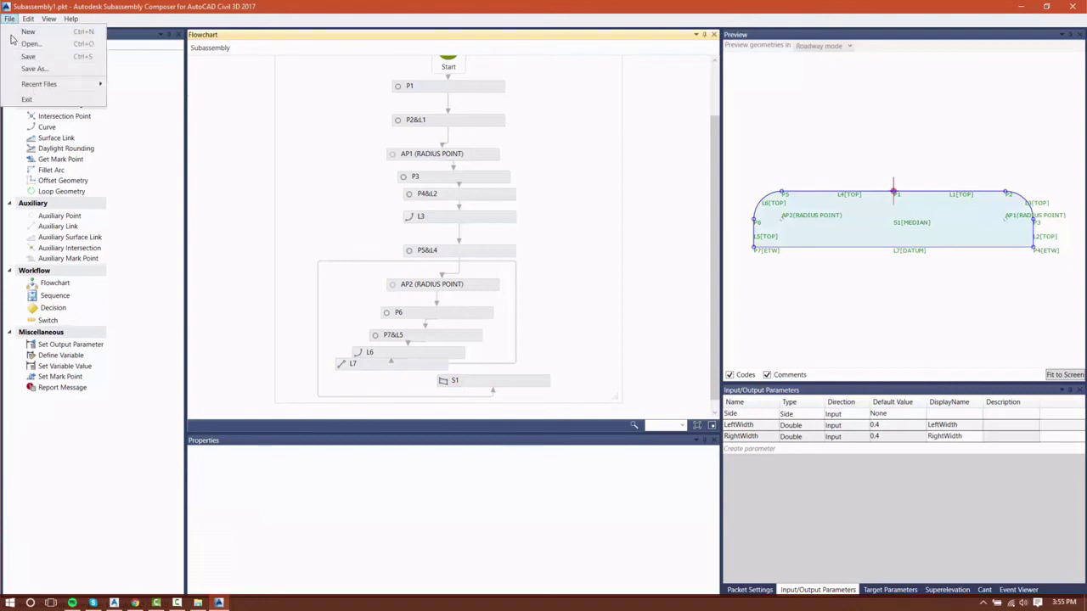
- Start Save As and open the 18 Introduction to Assemblies and subassemblies folder
{"action": "left_click", "coordinate": [31, 69]}
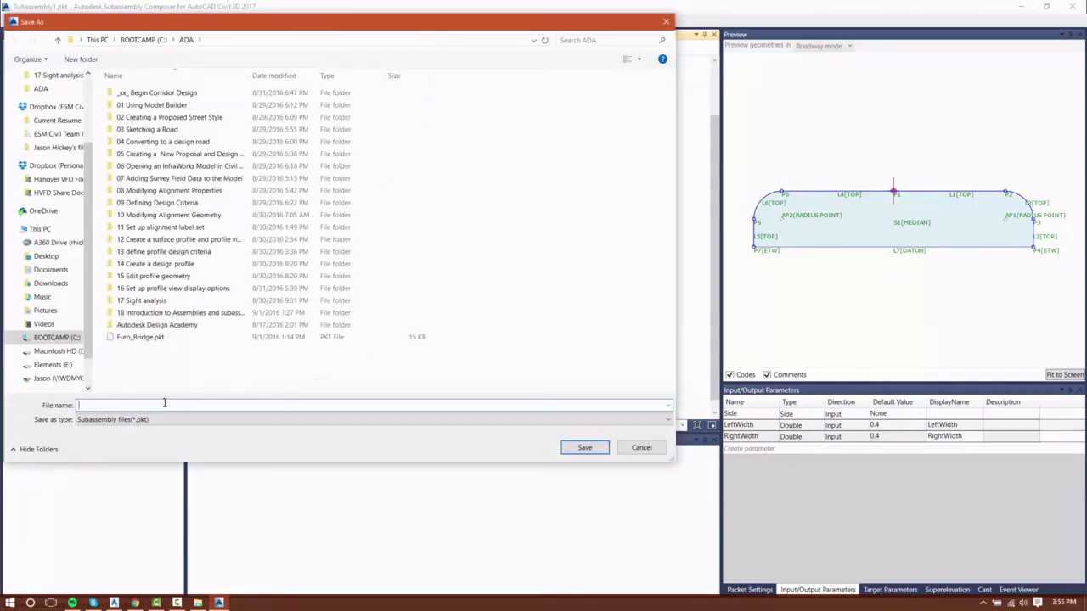
{"action": "left_click", "coordinate": [186, 313]}
{"action": "double_click", "coordinate": [181, 315]}
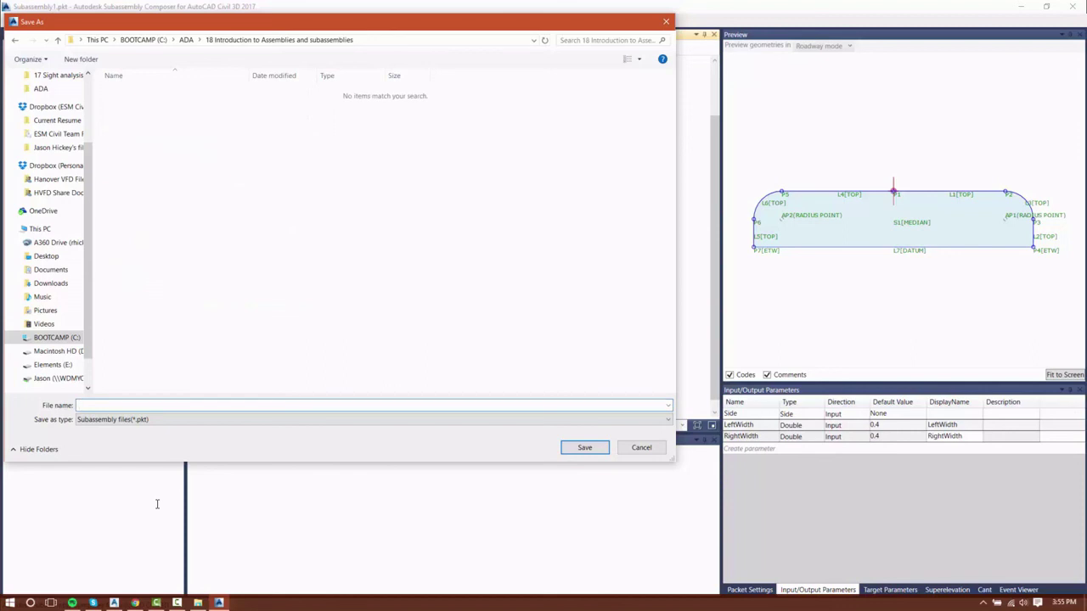
- Enter a file name of the user's name followed by _median
{"action": "type", "text": "maurits_median"}
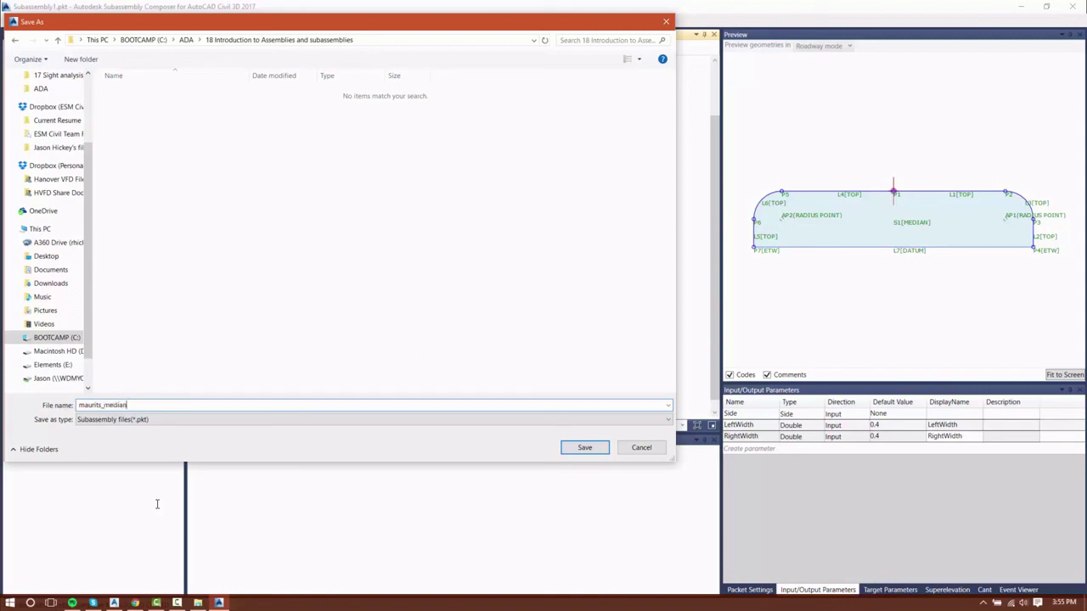